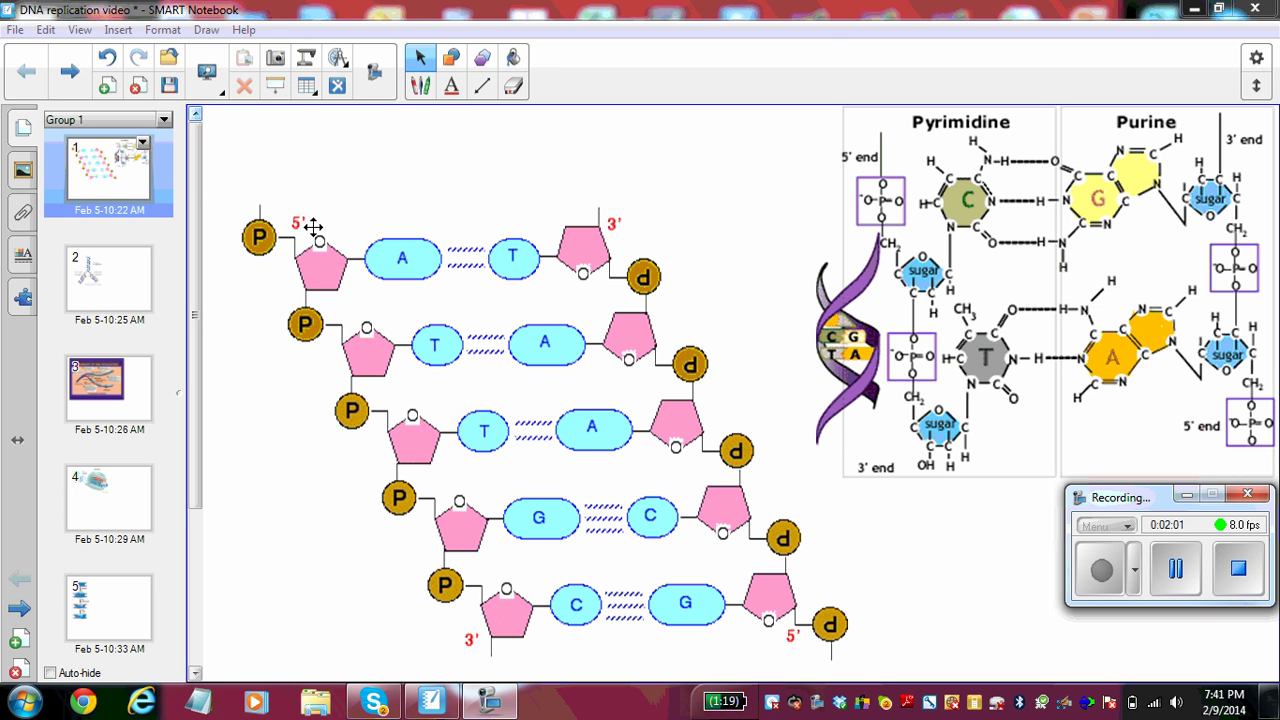
Step: Switch to the freehand Pens tool to ink on the nucleotide slide
click(421, 86)
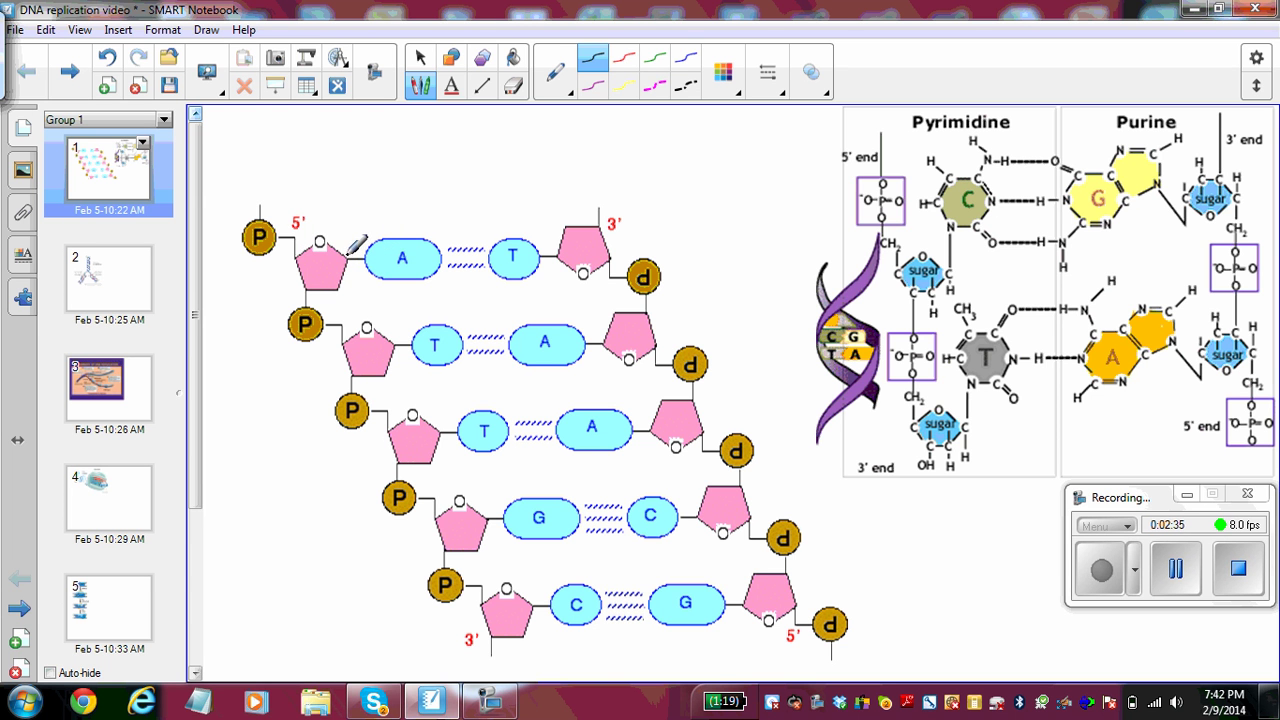
Step: Ink a corner mark and the carbon numbers 2 and 4 around the top-left pink sugar
drag(349, 250, 348, 264)
mouse_move(333, 282)
mouse_down()
mouse_move(346, 296)
mouse_move(302, 298)
mouse_up()
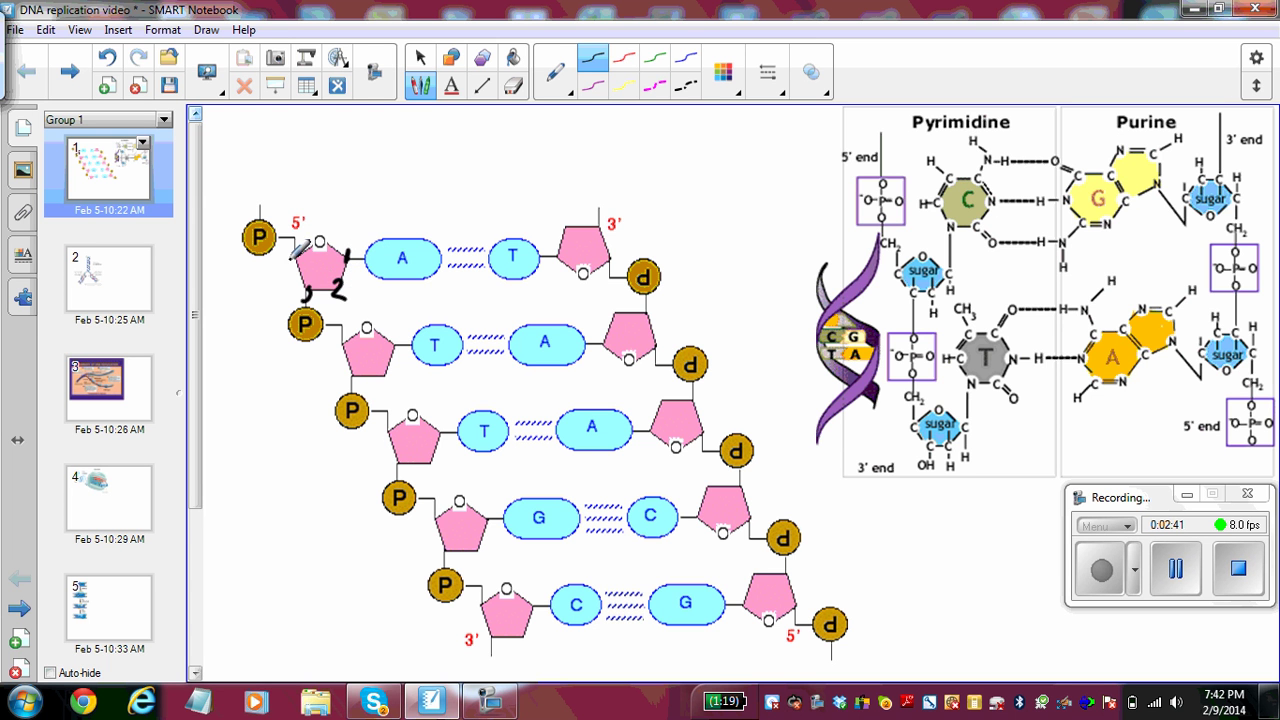
drag(294, 253, 298, 272)
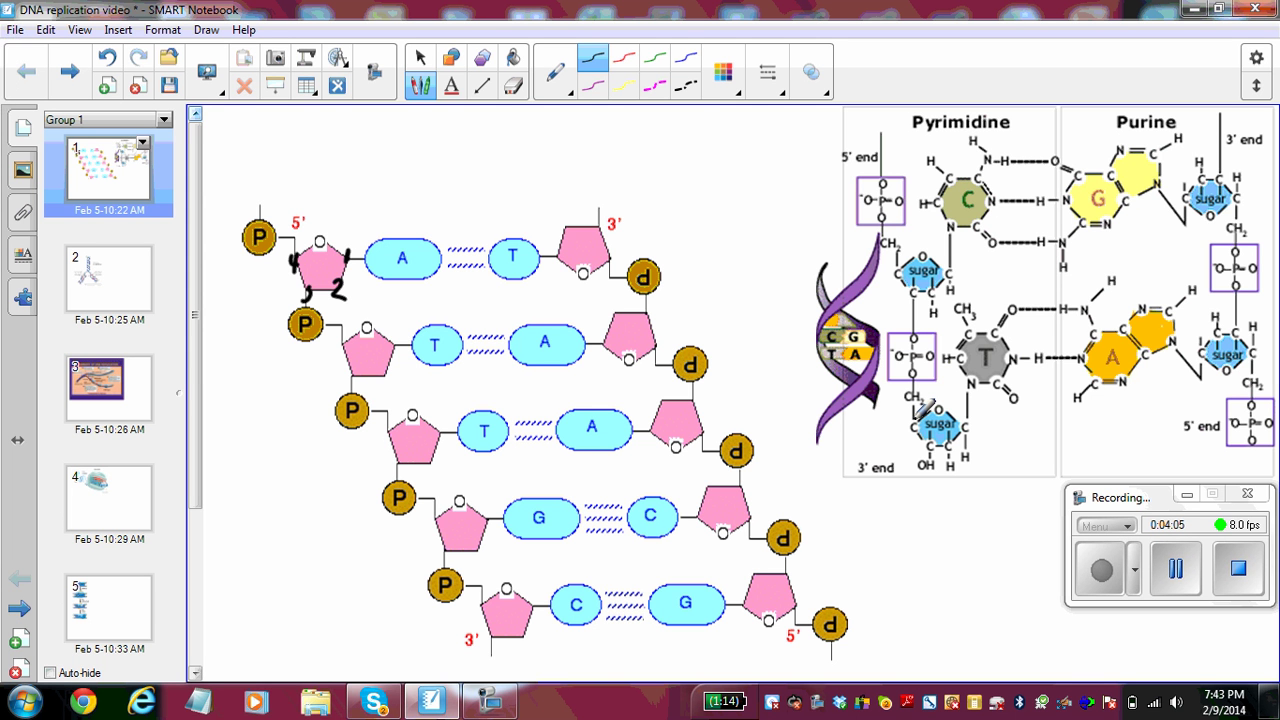
Step: On page 2, ink a black arrow pointing up into the fork between the strands
click(106, 281)
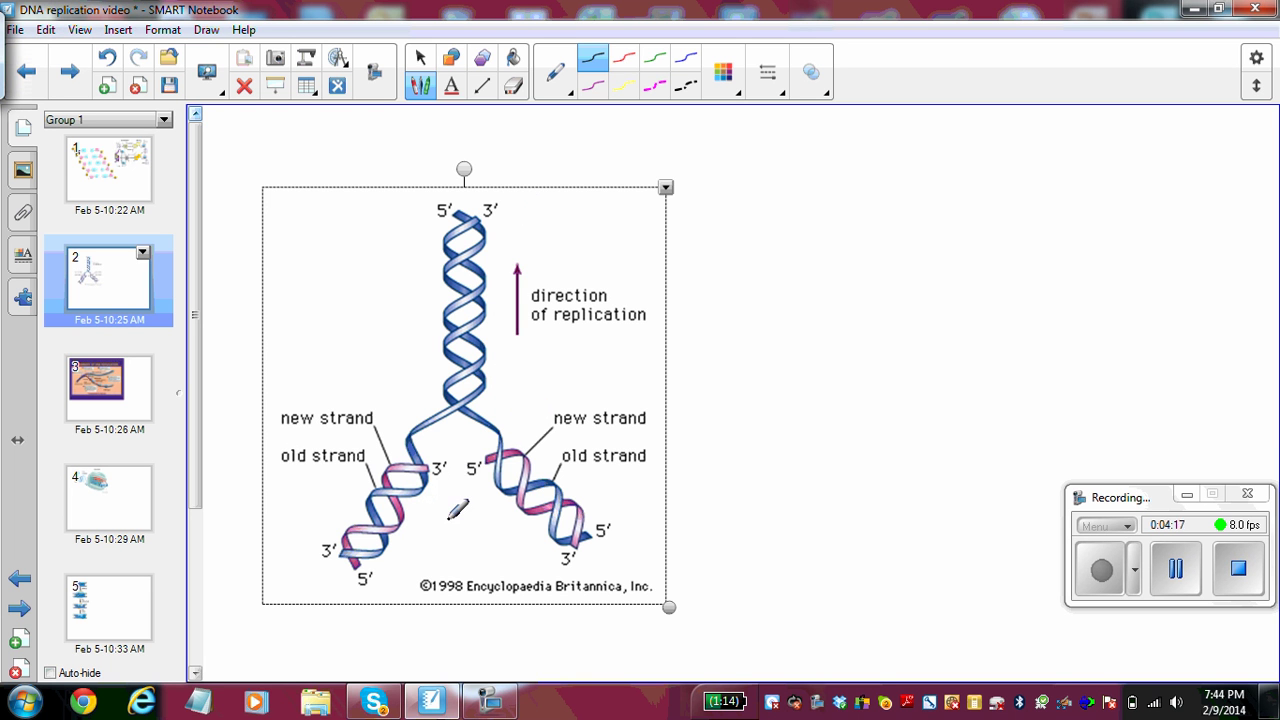
mouse_move(453, 522)
mouse_down()
mouse_move(456, 437)
mouse_move(463, 451)
mouse_up()
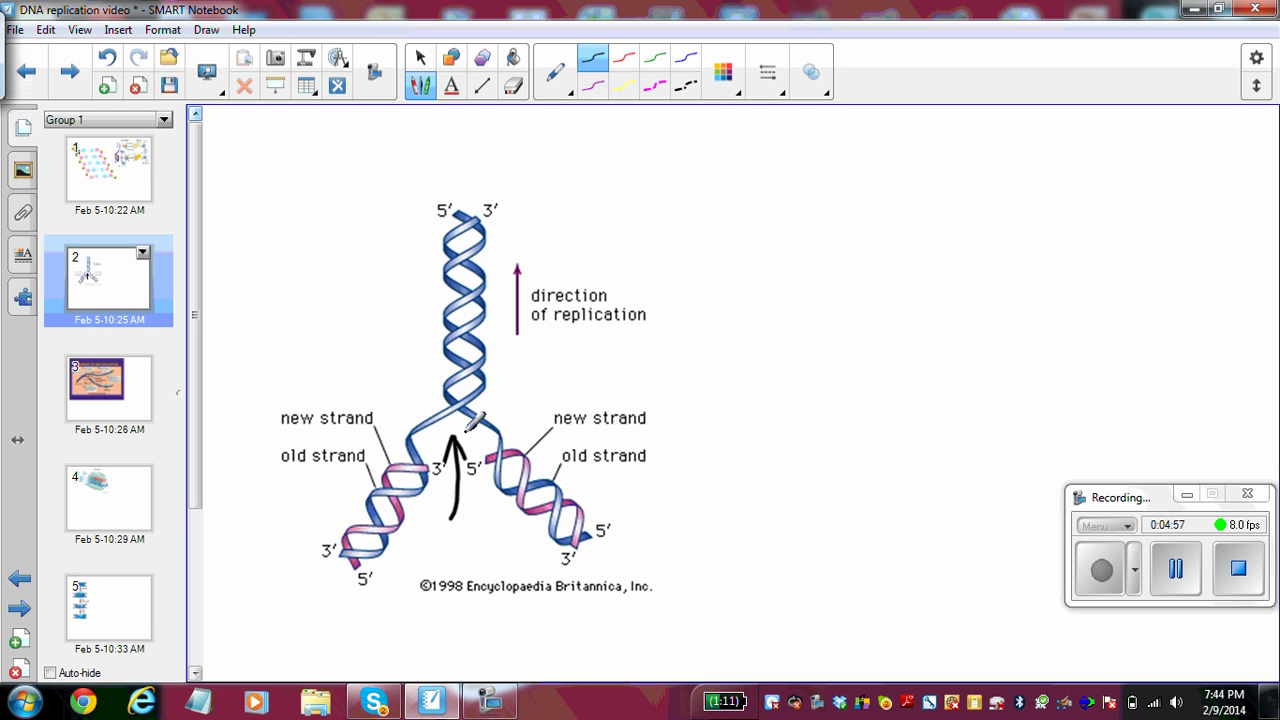
Step: Circle the top end of the helix in black ink
mouse_move(481, 184)
mouse_down()
mouse_move(409, 246)
mouse_move(526, 236)
mouse_move(458, 180)
mouse_up()
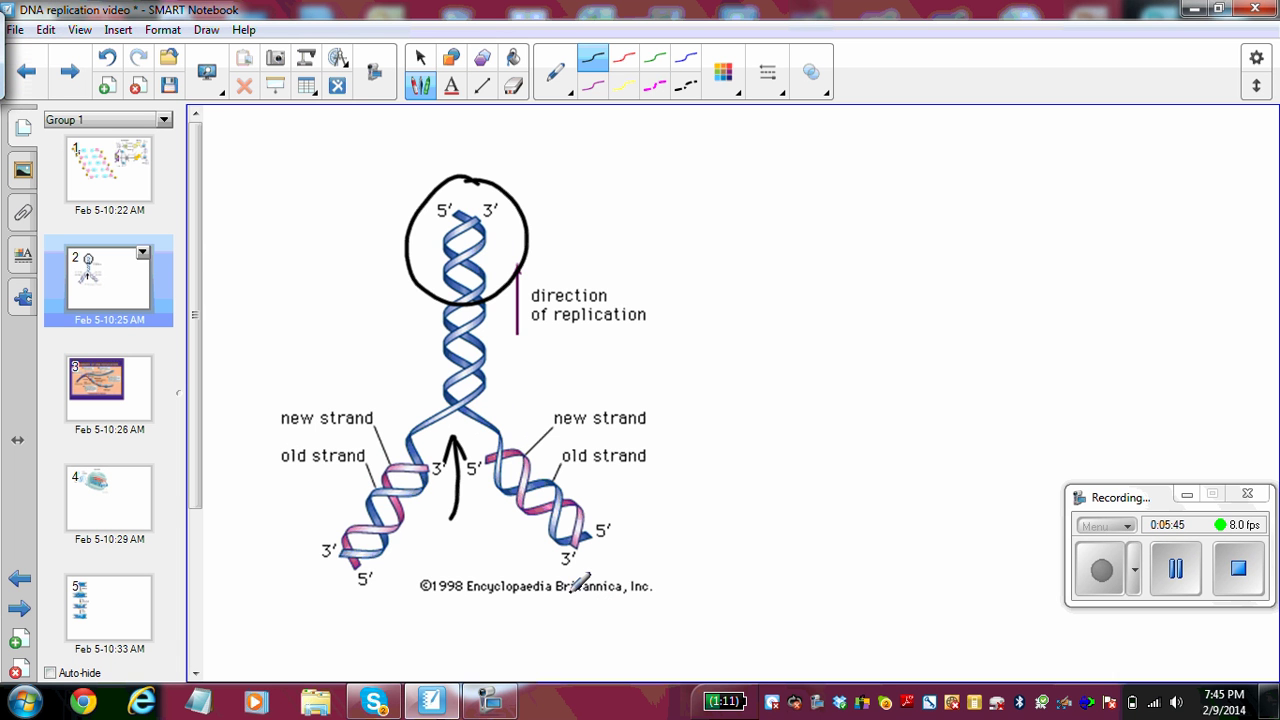
Step: Go to page 3, 'A Summary of DNA Replication'
click(118, 381)
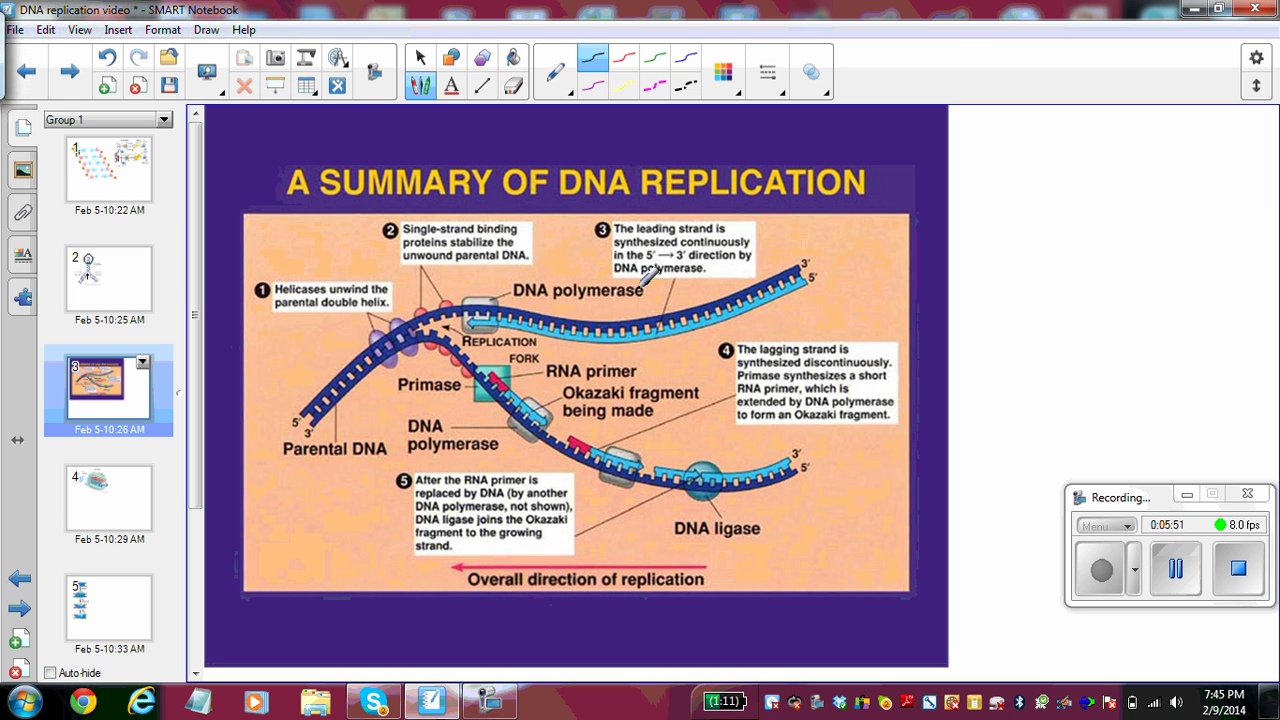
Step: Circle the top 'DNA polymerase' label, add a mark beside it, and circle the lagging-strand red primer
mouse_move(645, 277)
mouse_down()
mouse_move(530, 252)
mouse_move(515, 305)
mouse_move(660, 272)
mouse_move(600, 287)
mouse_up()
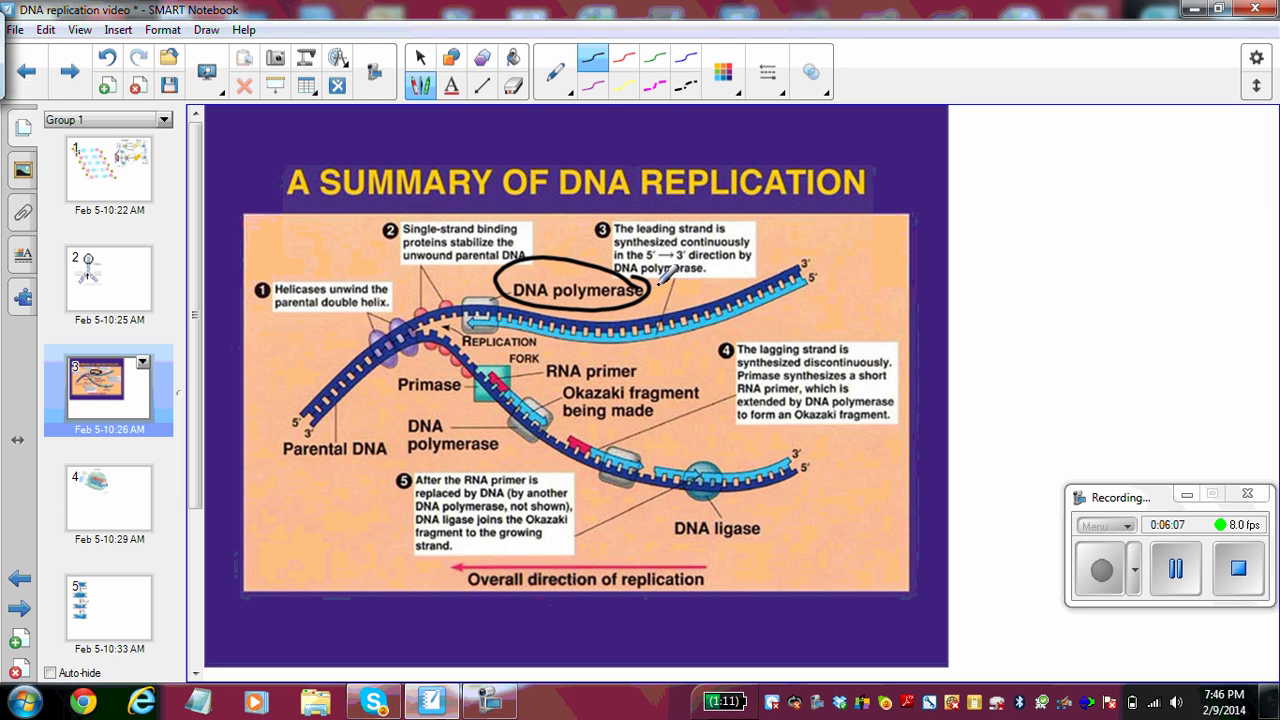
mouse_move(660, 283)
mouse_down()
mouse_move(662, 297)
mouse_move(681, 296)
mouse_move(652, 284)
mouse_up()
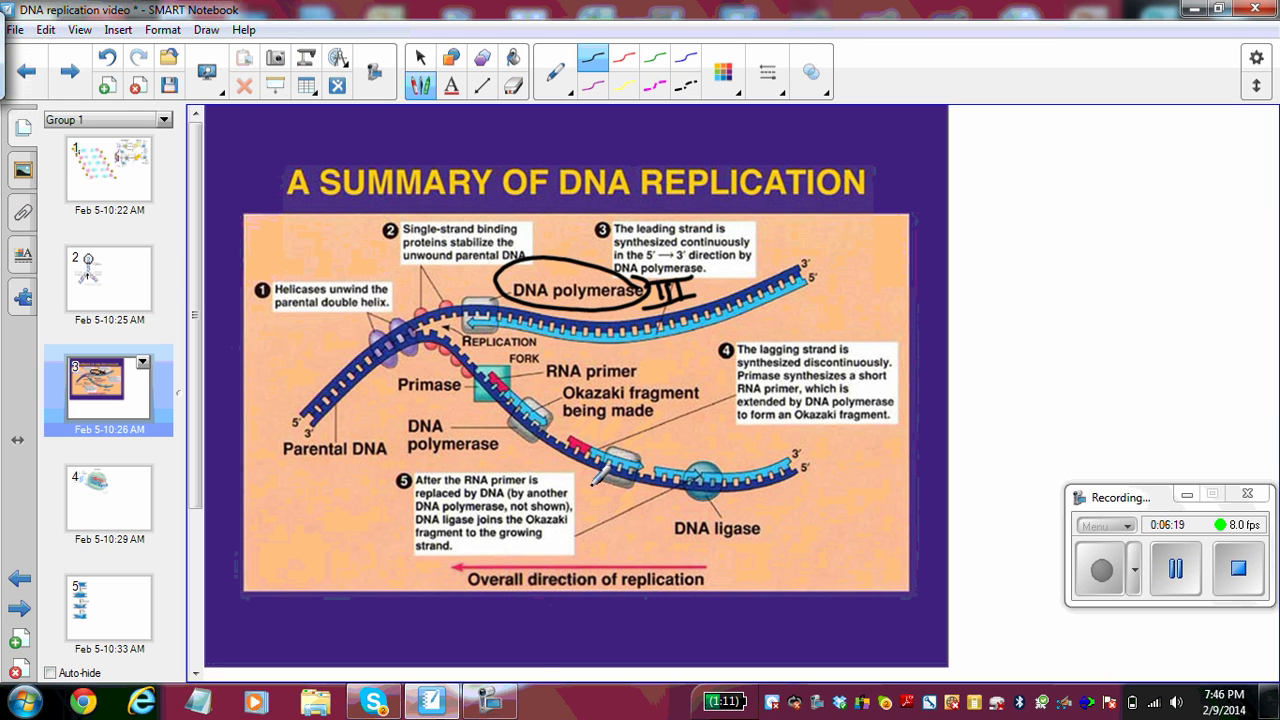
mouse_move(597, 432)
mouse_down()
mouse_move(560, 452)
mouse_move(596, 434)
mouse_up()
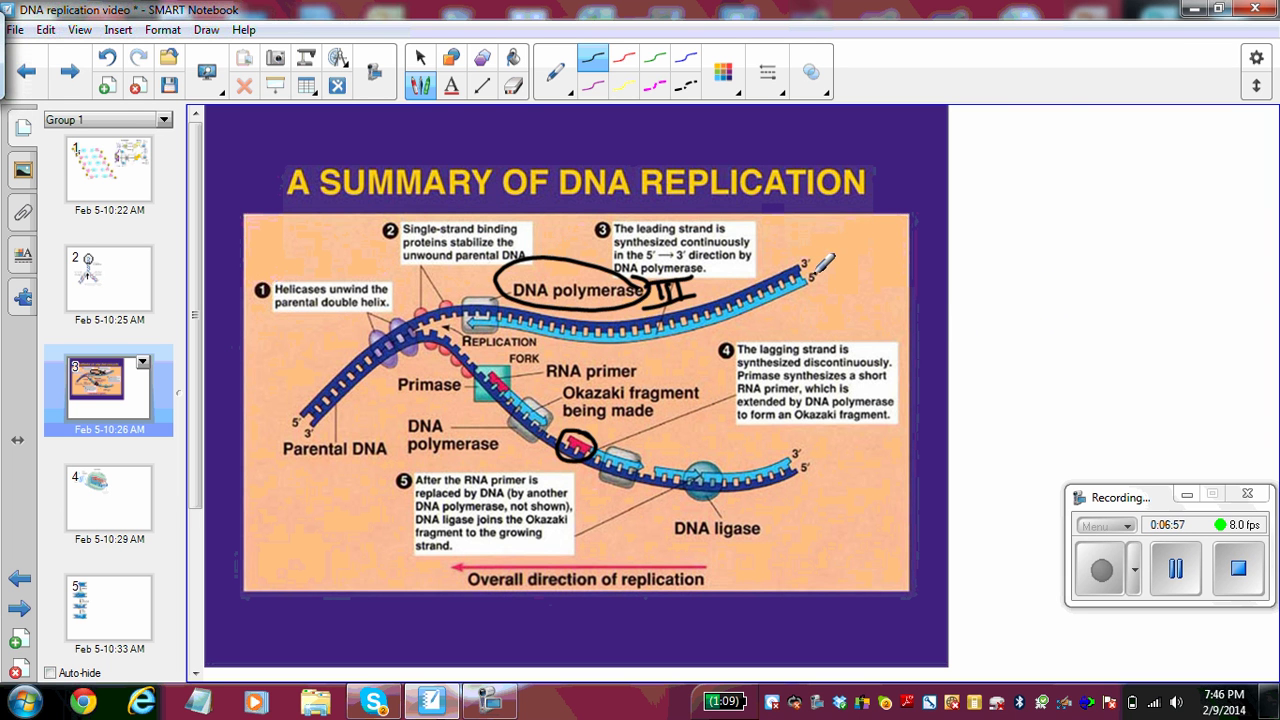
Step: Underline Primase, DNA ligase and Okazaki fragment, and add a shaded loop and a T on the strands
mouse_move(811, 280)
mouse_down()
mouse_move(820, 288)
mouse_move(842, 266)
mouse_move(818, 272)
mouse_move(834, 276)
mouse_up()
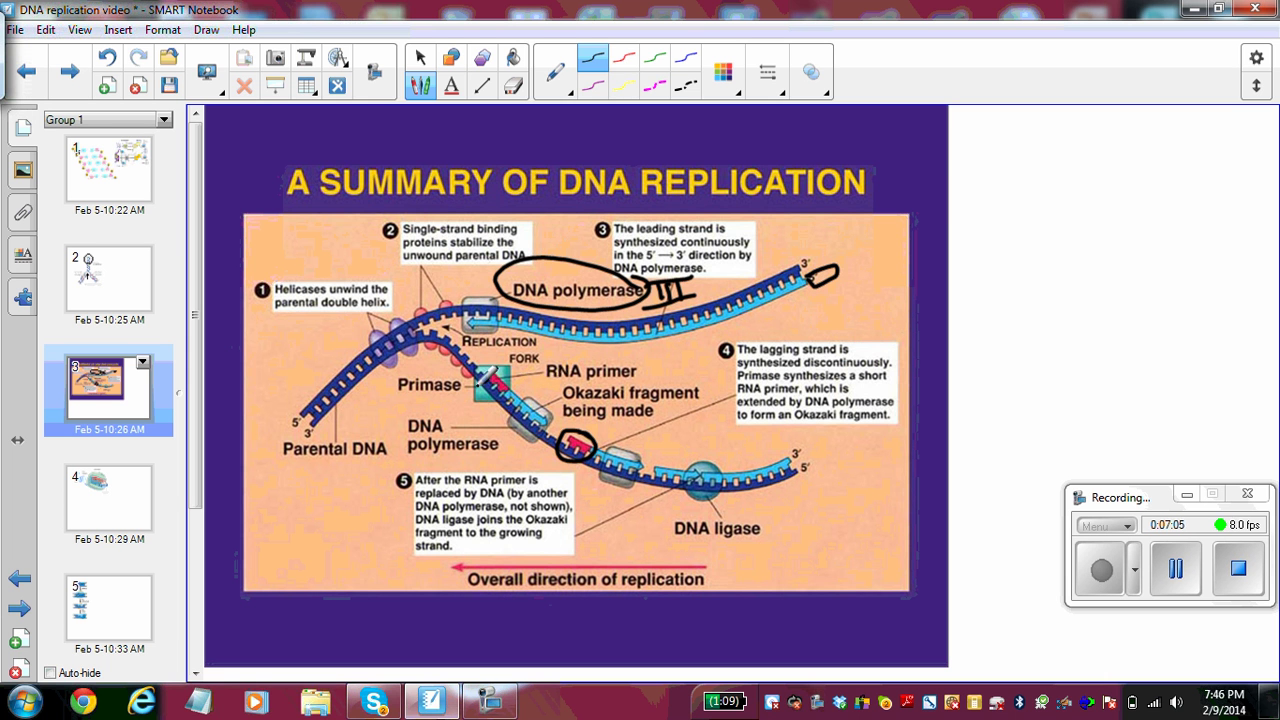
drag(400, 398, 461, 397)
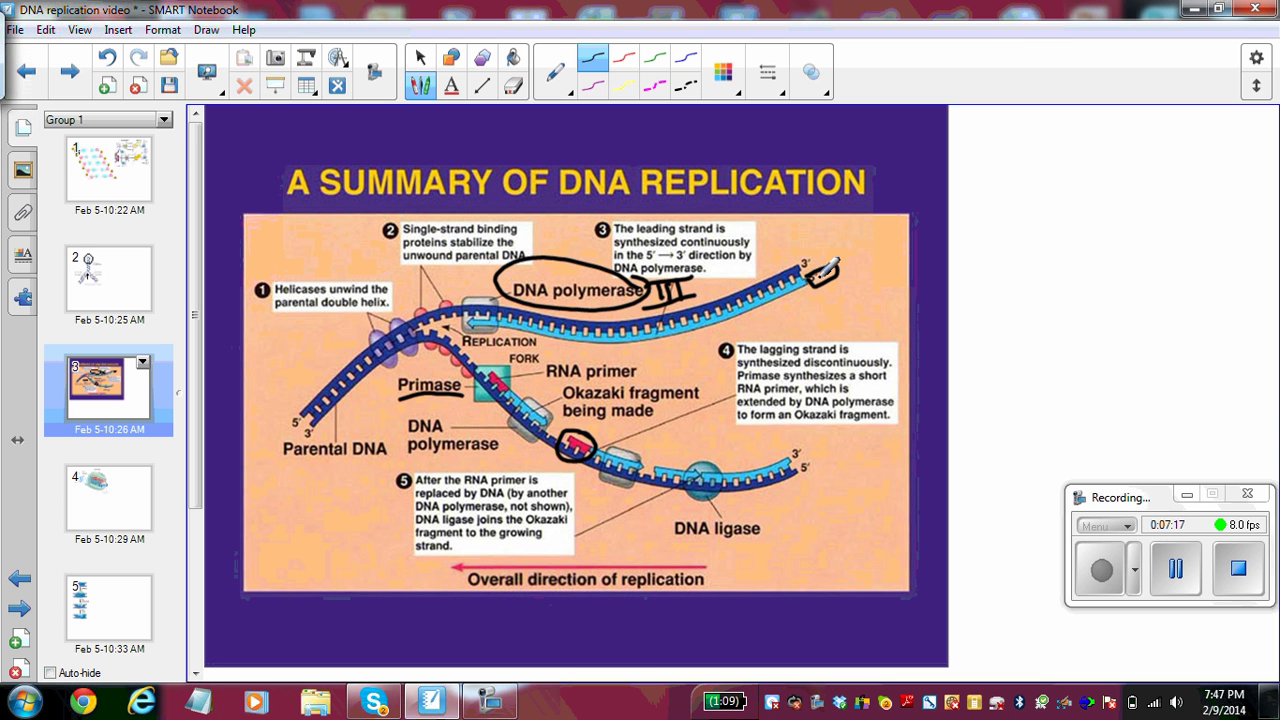
drag(822, 272, 820, 274)
mouse_move(702, 428)
mouse_down()
mouse_move(730, 426)
mouse_move(731, 452)
mouse_up()
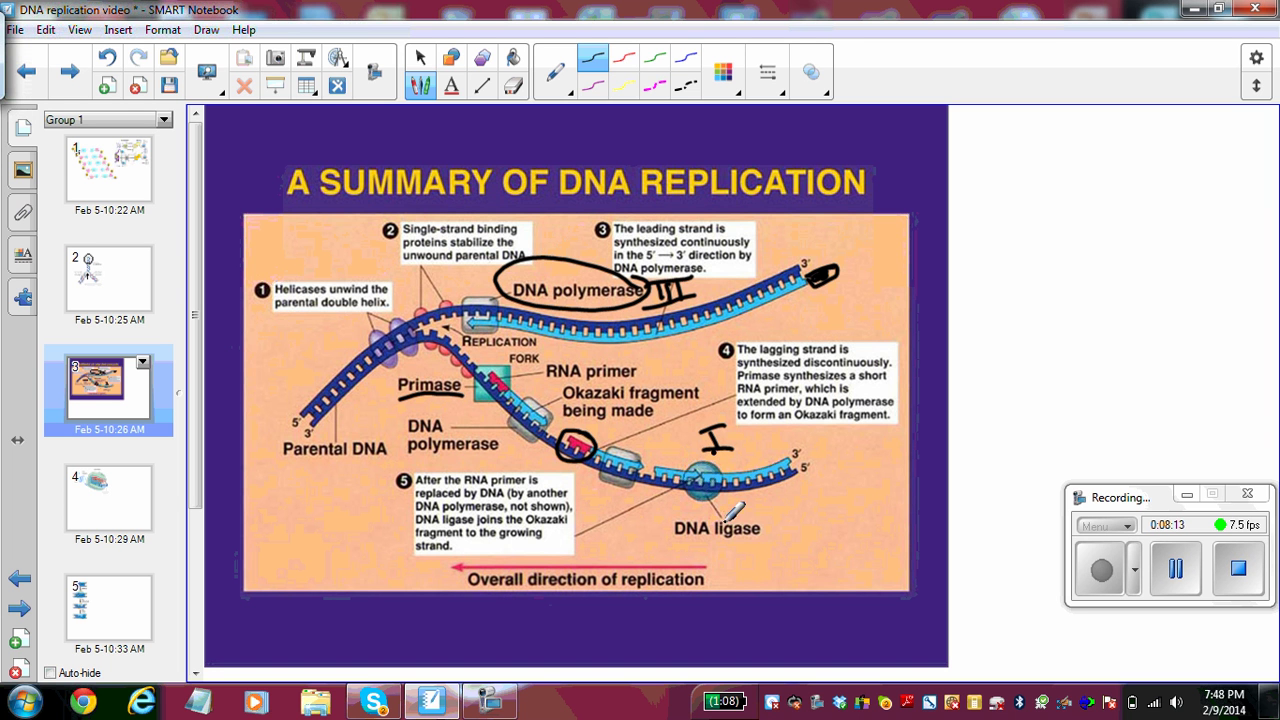
drag(673, 541, 741, 540)
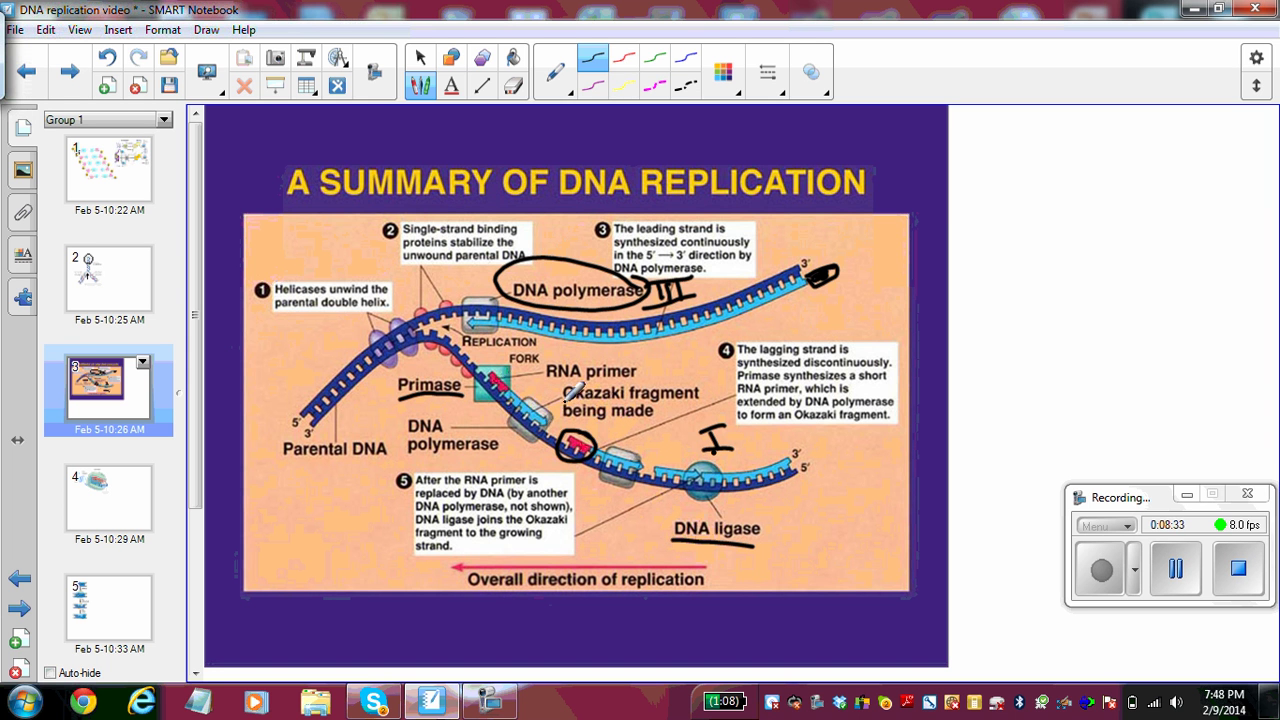
drag(566, 399, 686, 392)
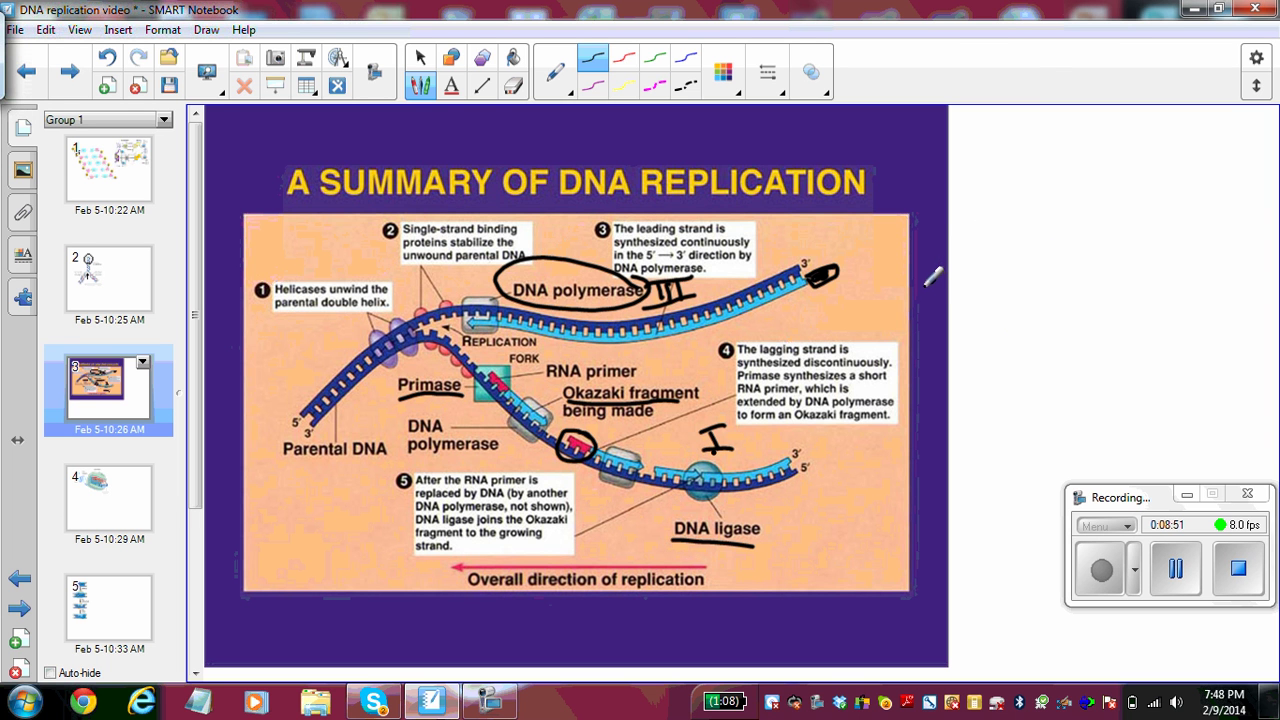
Step: Sketch two parallel strand lines above a looped replication bubble right of the summary diagram
drag(930, 283, 1160, 238)
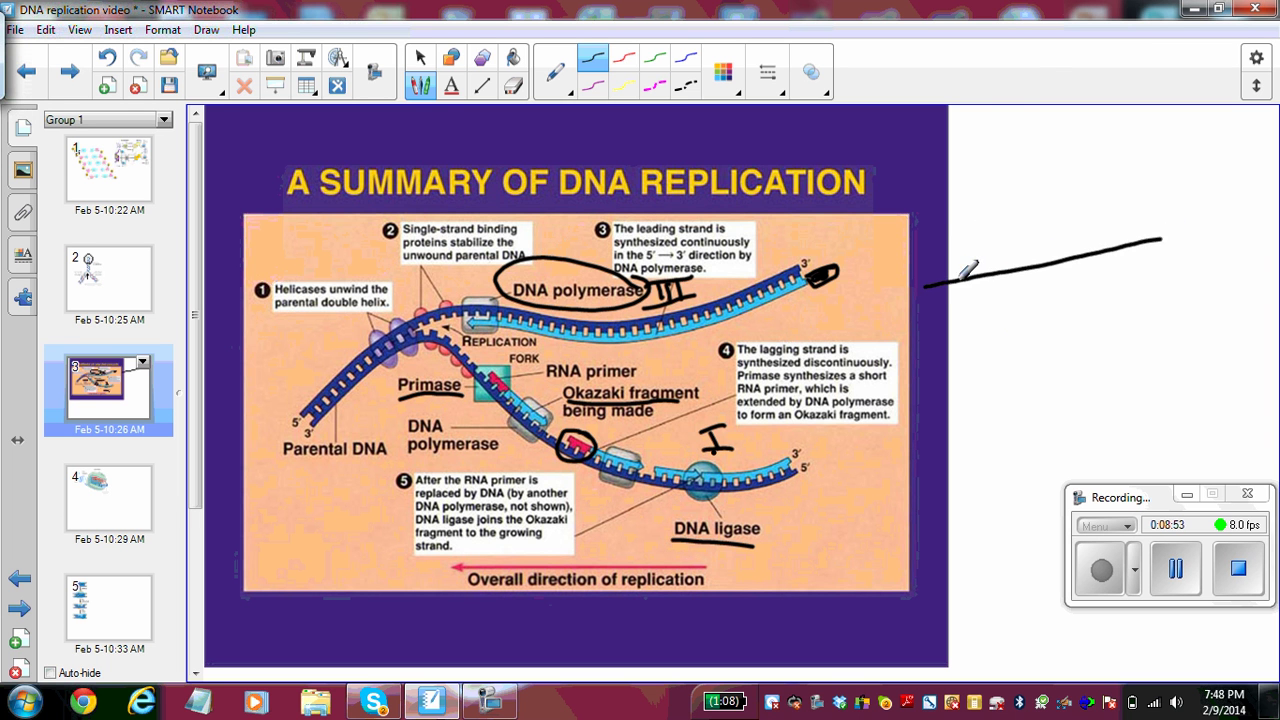
mouse_move(995, 276)
mouse_down()
mouse_move(1058, 266)
mouse_move(970, 283)
mouse_move(1150, 251)
mouse_up()
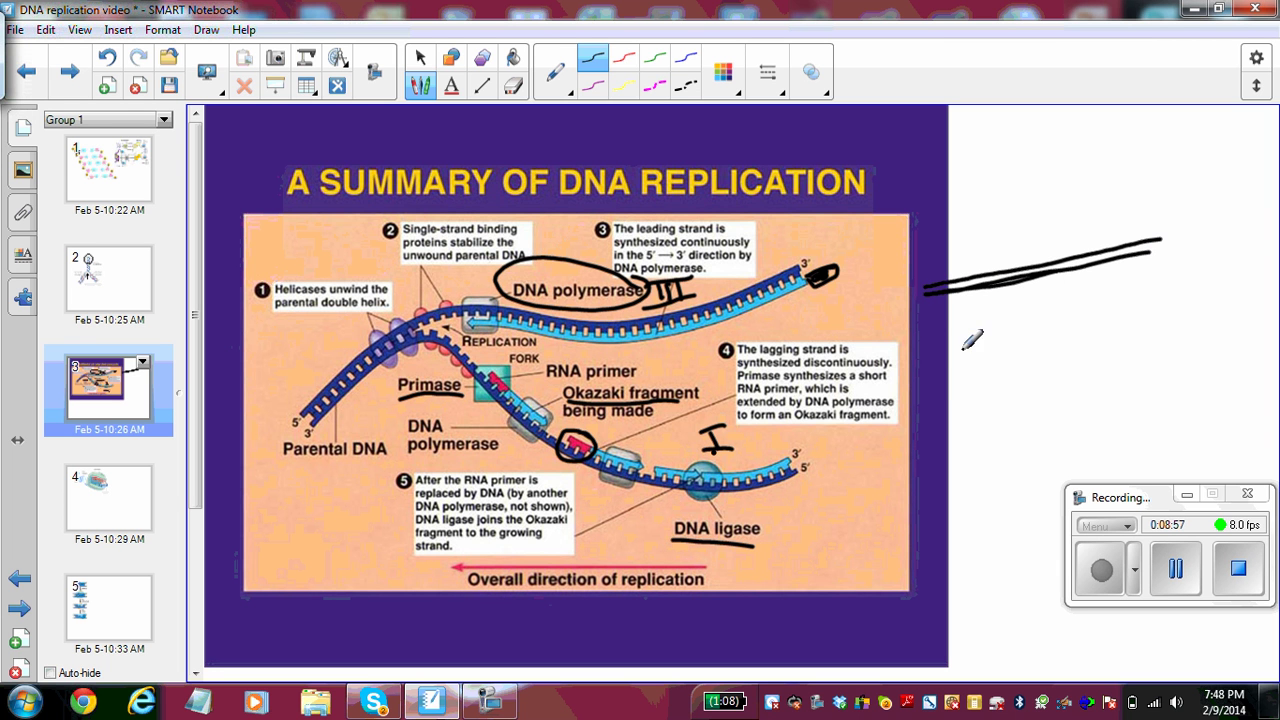
mouse_move(934, 377)
mouse_down()
mouse_move(975, 347)
mouse_move(1019, 354)
mouse_up()
mouse_move(934, 386)
mouse_down()
mouse_move(952, 405)
mouse_move(1019, 372)
mouse_move(1040, 337)
mouse_move(1086, 342)
mouse_up()
mouse_move(1024, 372)
mouse_down()
mouse_move(1104, 356)
mouse_move(1100, 330)
mouse_move(1118, 323)
mouse_move(1140, 340)
mouse_move(1130, 350)
mouse_move(1186, 327)
mouse_up()
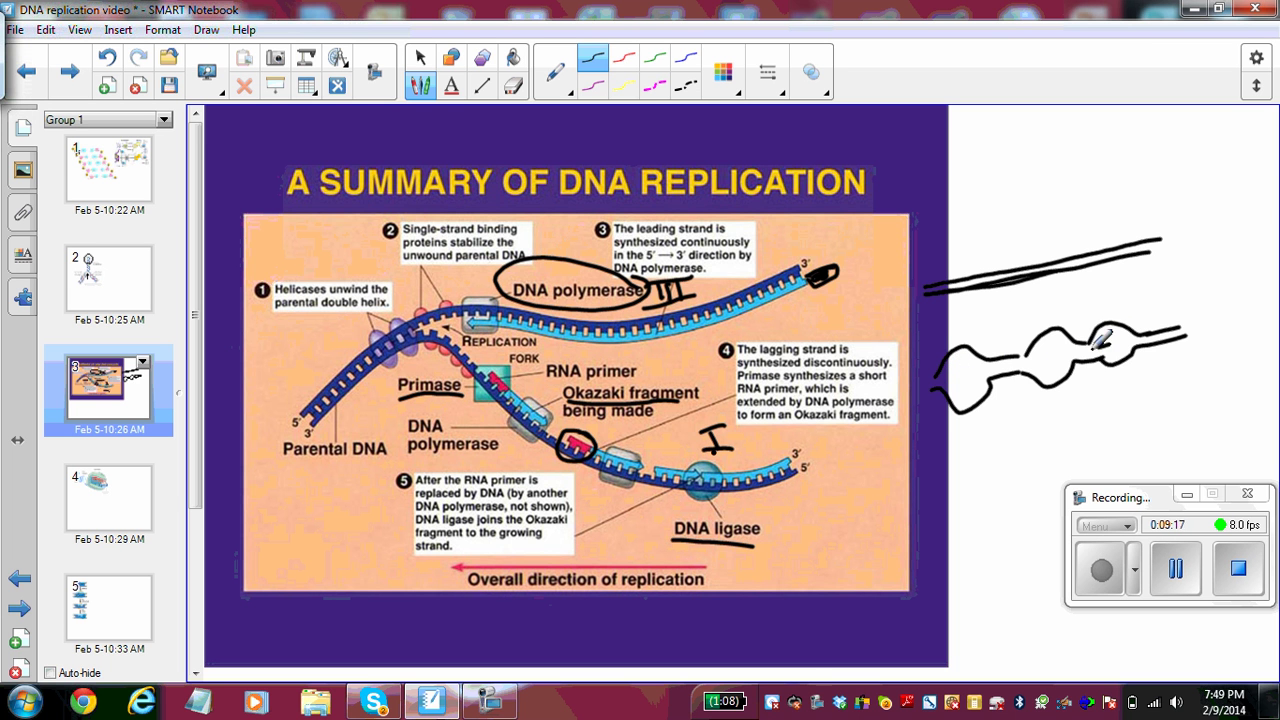
mouse_move(1106, 341)
mouse_down()
mouse_move(1094, 350)
mouse_move(1141, 328)
mouse_move(1161, 335)
mouse_move(1110, 363)
mouse_up()
Step: Dot above the bubble's middle bulge and draw a vertical line through it
click(1046, 291)
click(1047, 300)
click(1052, 327)
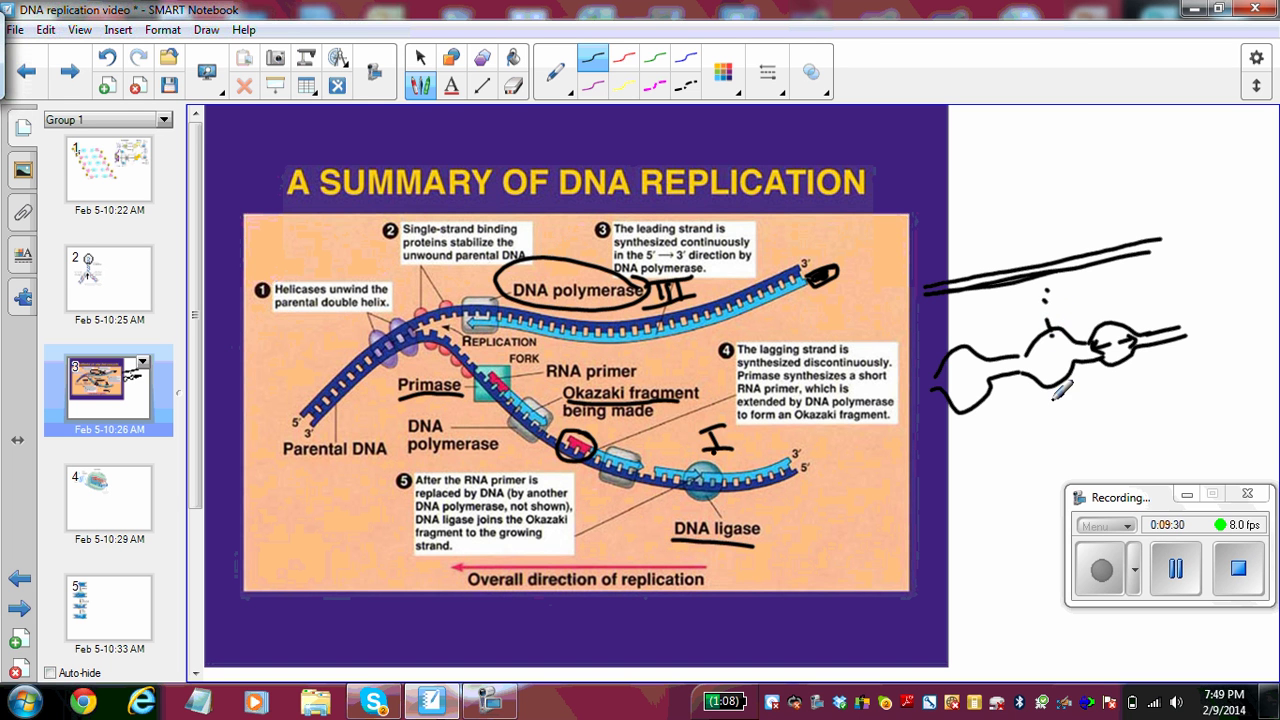
drag(1047, 320, 1058, 428)
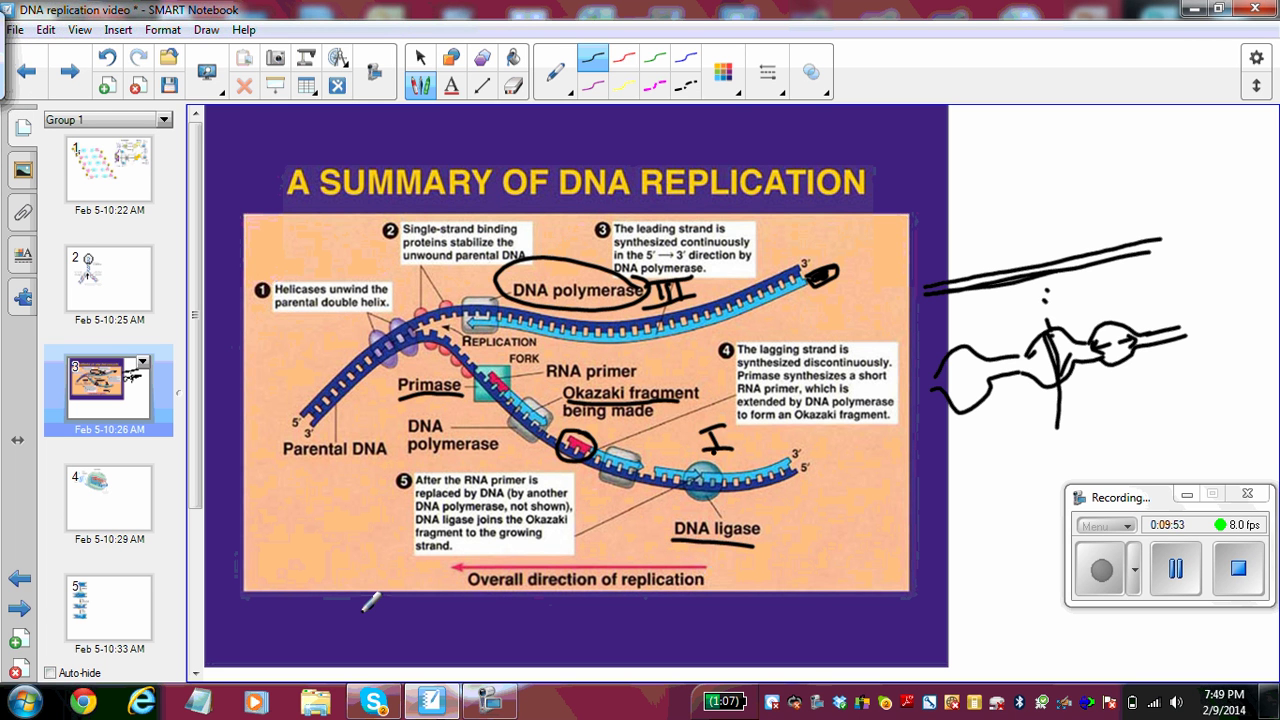
Step: On the telomerase slide, draw a long bar with boxed ends and cross out the right box
click(119, 495)
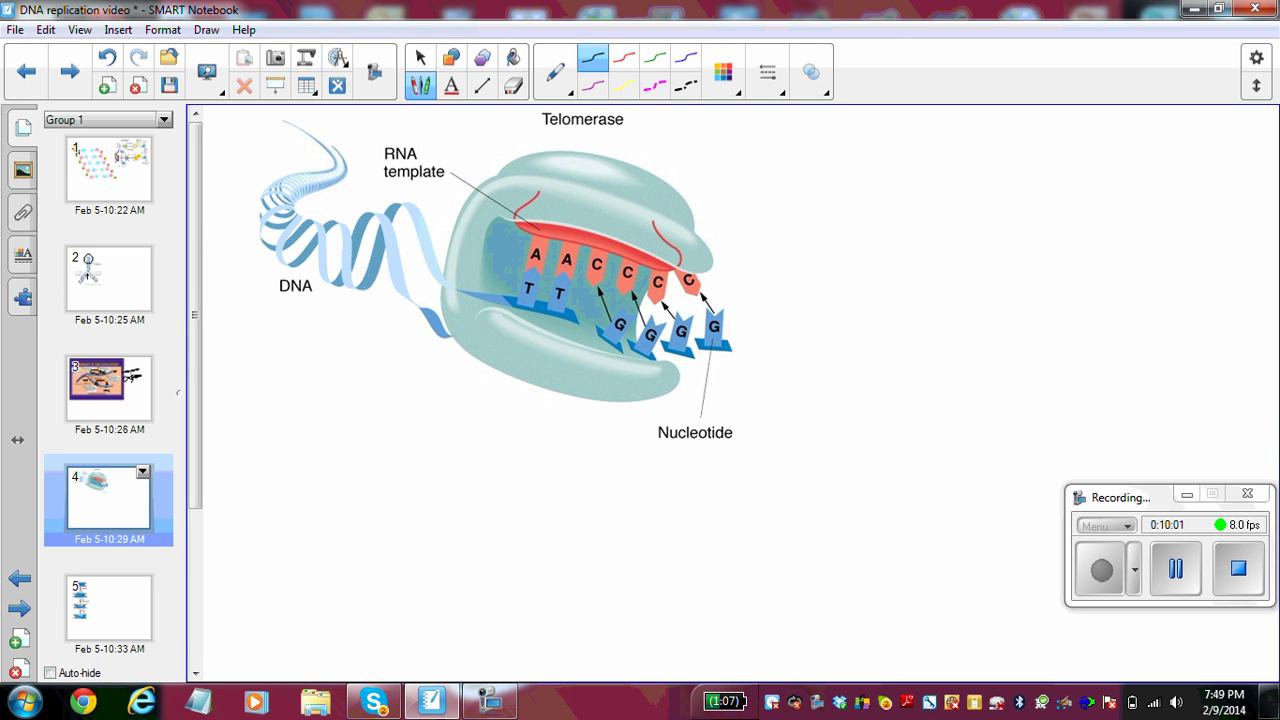
mouse_move(869, 225)
mouse_down()
mouse_move(1150, 172)
mouse_move(1099, 203)
mouse_move(830, 258)
mouse_up()
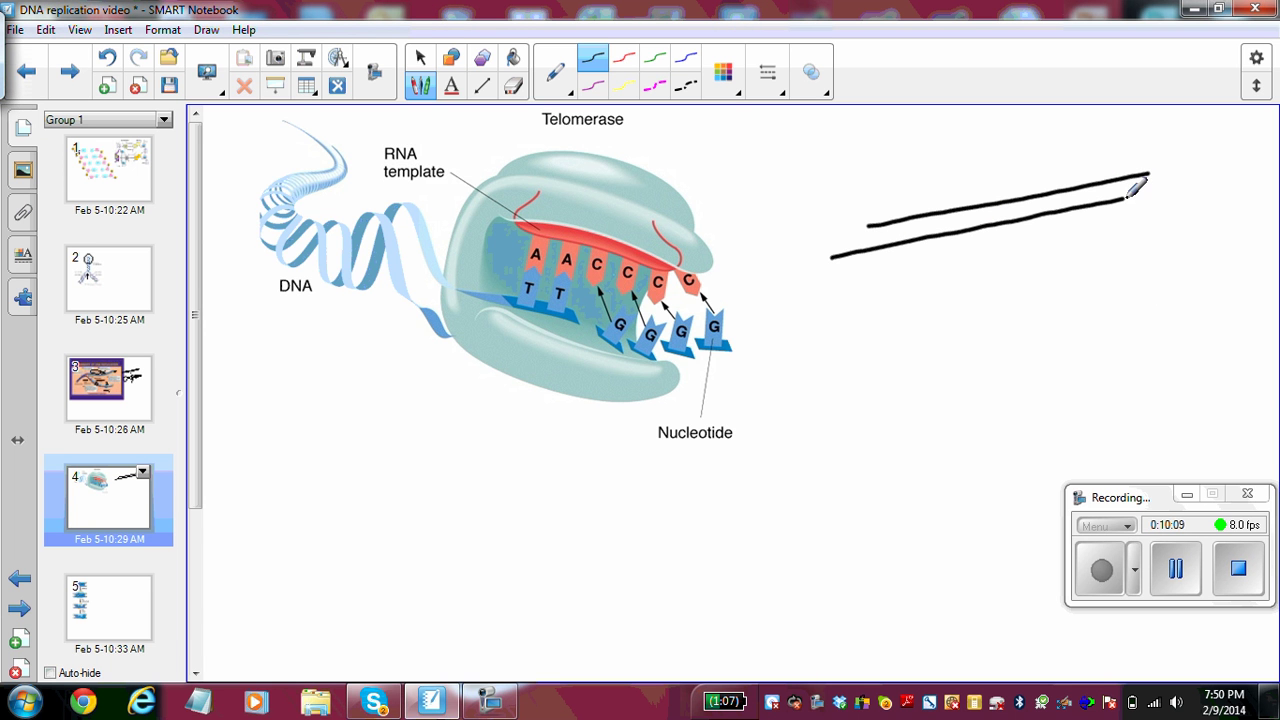
mouse_move(1124, 198)
mouse_down()
mouse_move(1138, 211)
mouse_move(1157, 196)
mouse_move(1150, 174)
mouse_up()
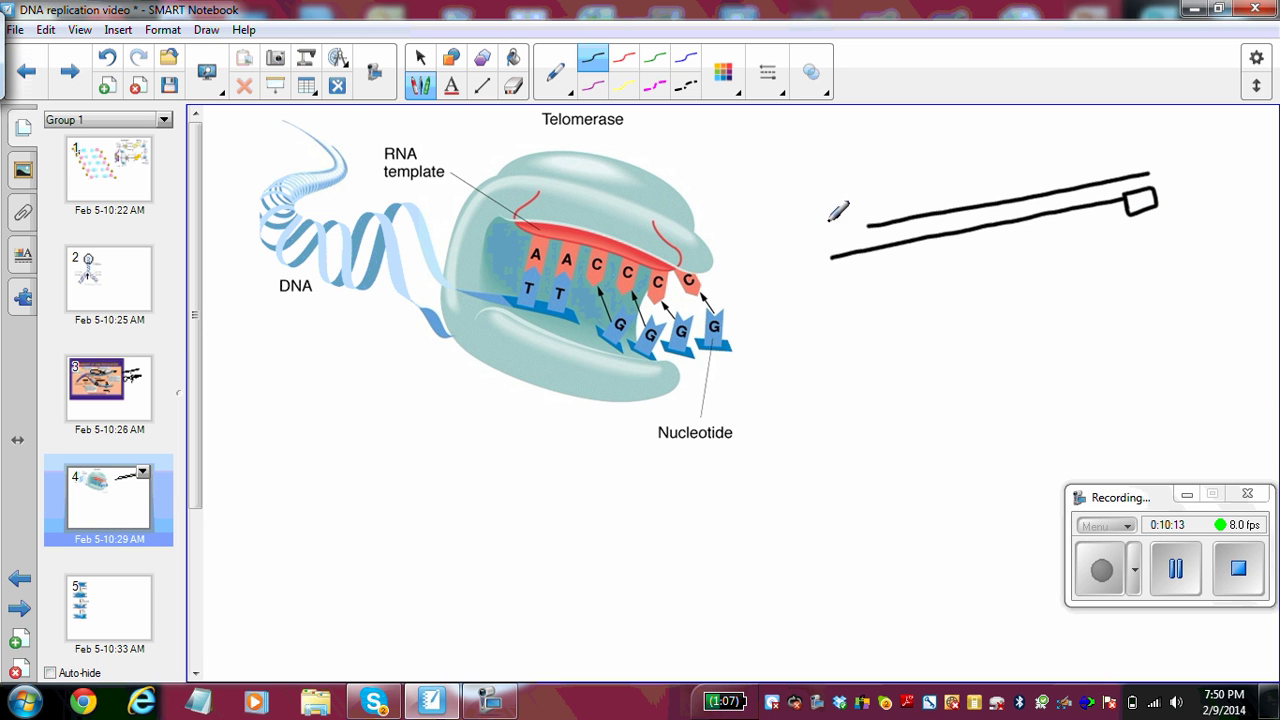
mouse_move(816, 224)
mouse_down()
mouse_move(868, 208)
mouse_move(870, 234)
mouse_move(816, 246)
mouse_move(812, 222)
mouse_up()
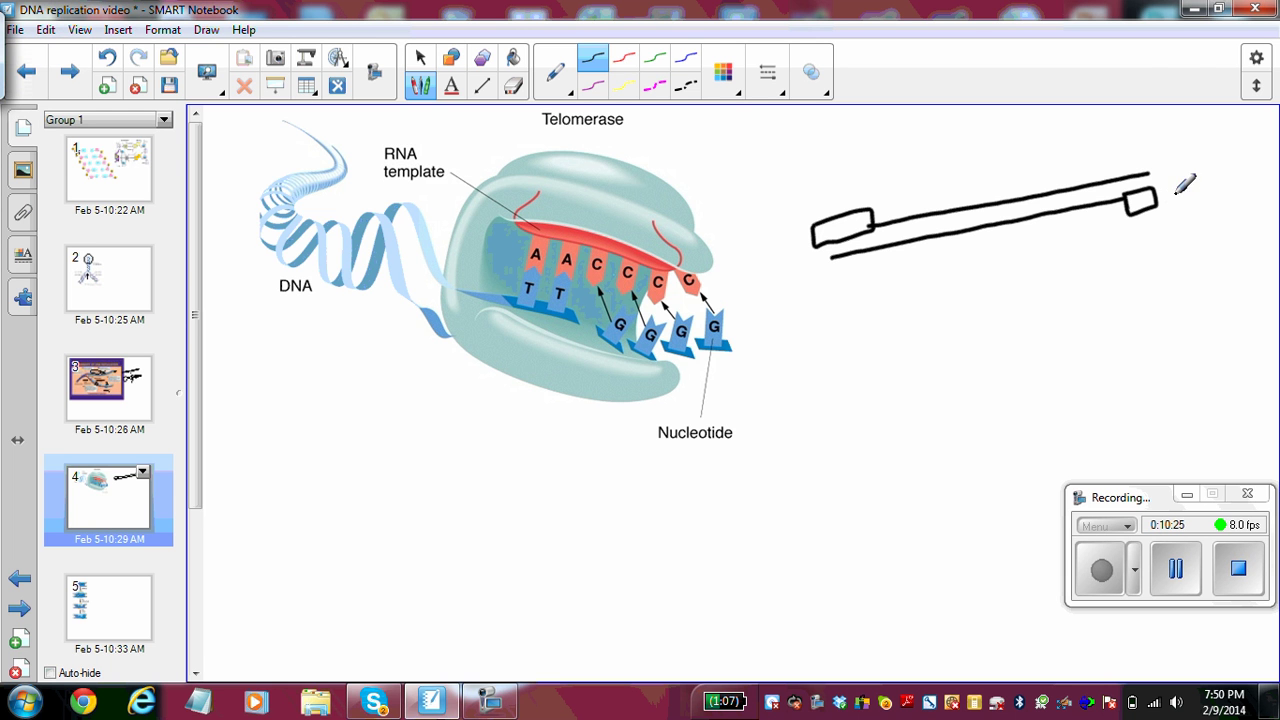
mouse_move(1152, 184)
mouse_down()
mouse_move(1136, 220)
mouse_move(1168, 212)
mouse_up()
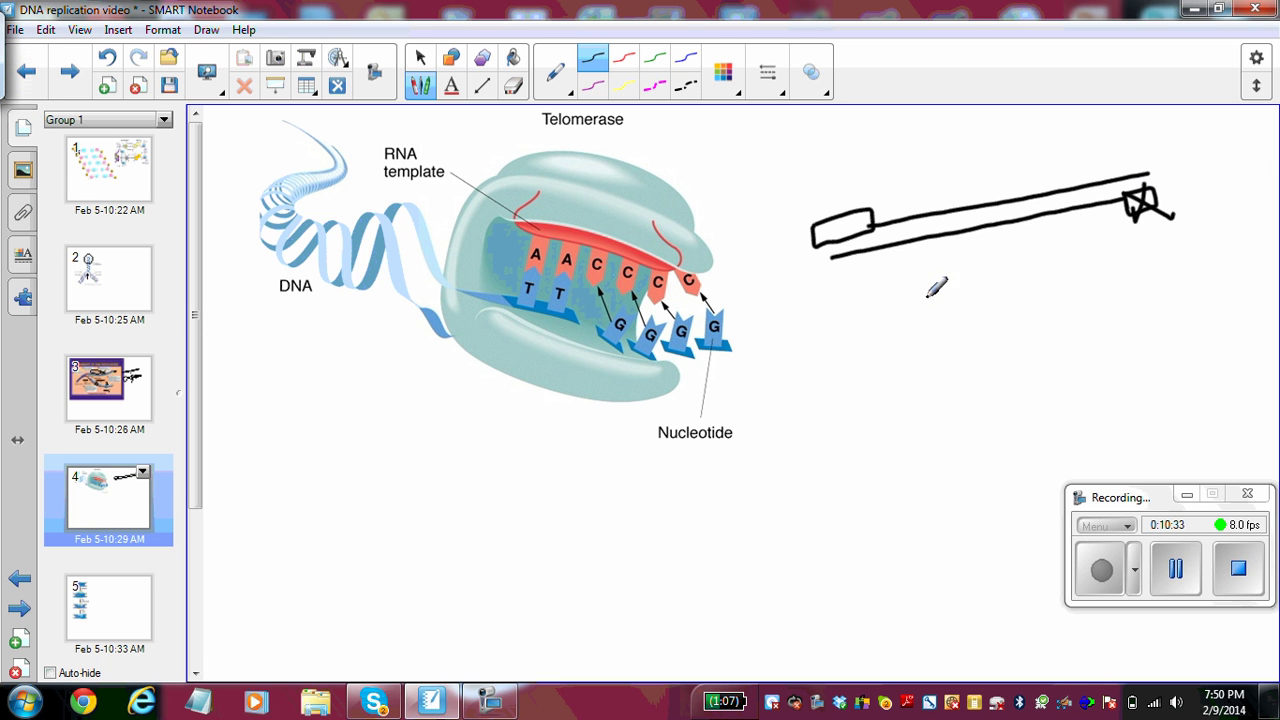
Step: Draw six progressively shorter parallel lines stacked beneath the bar
drag(875, 337, 1095, 282)
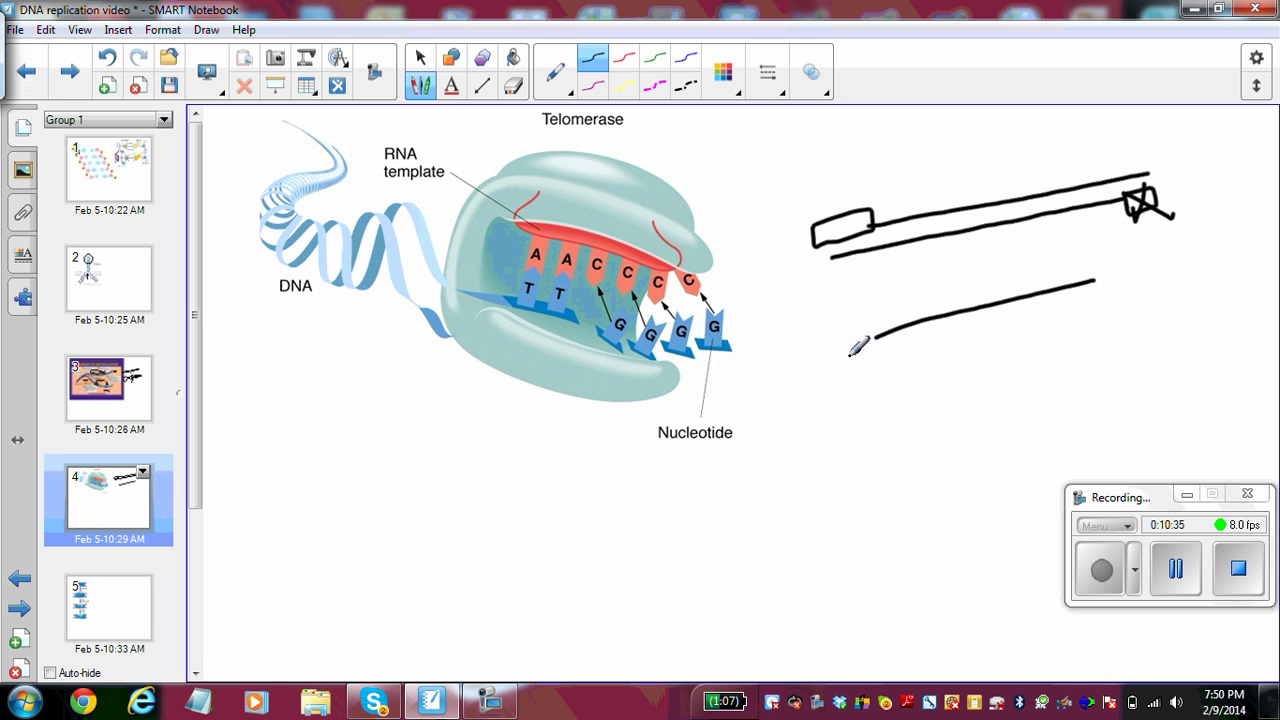
mouse_move(846, 365)
mouse_down()
mouse_move(903, 337)
mouse_move(1077, 295)
mouse_up()
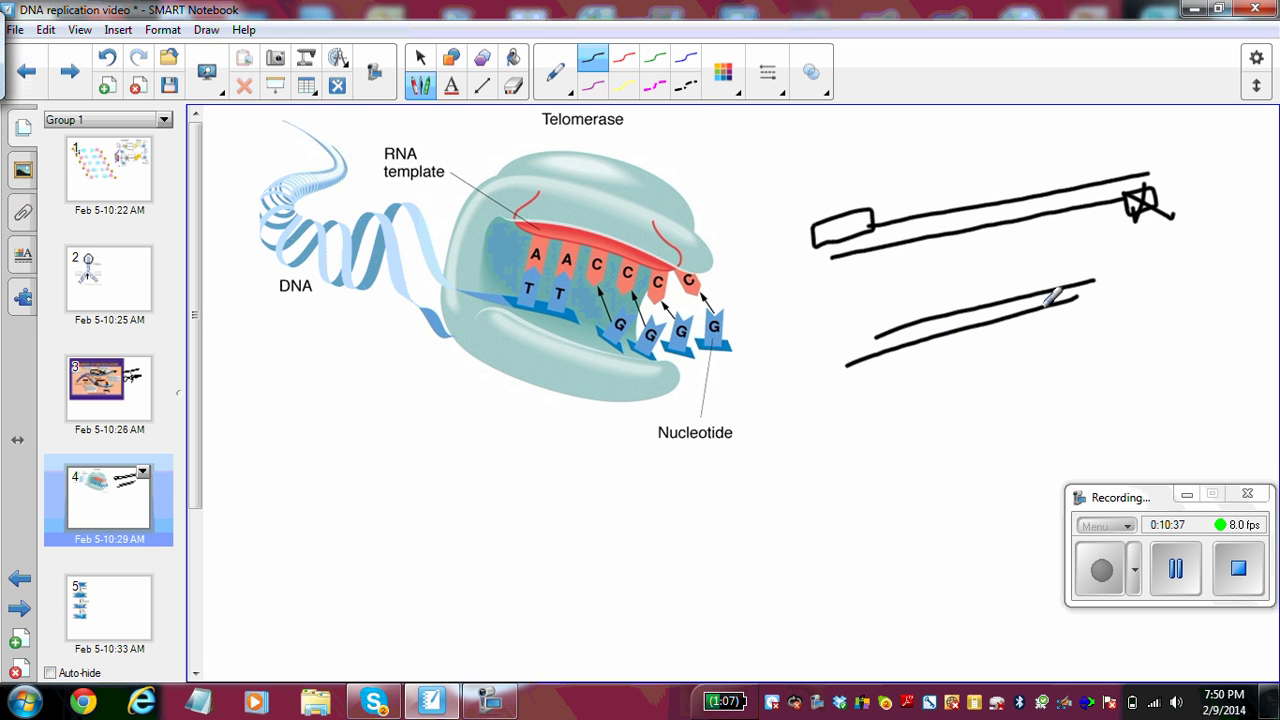
drag(910, 371, 1072, 321)
drag(882, 397, 1062, 344)
drag(942, 403, 1052, 371)
drag(907, 435, 1042, 391)
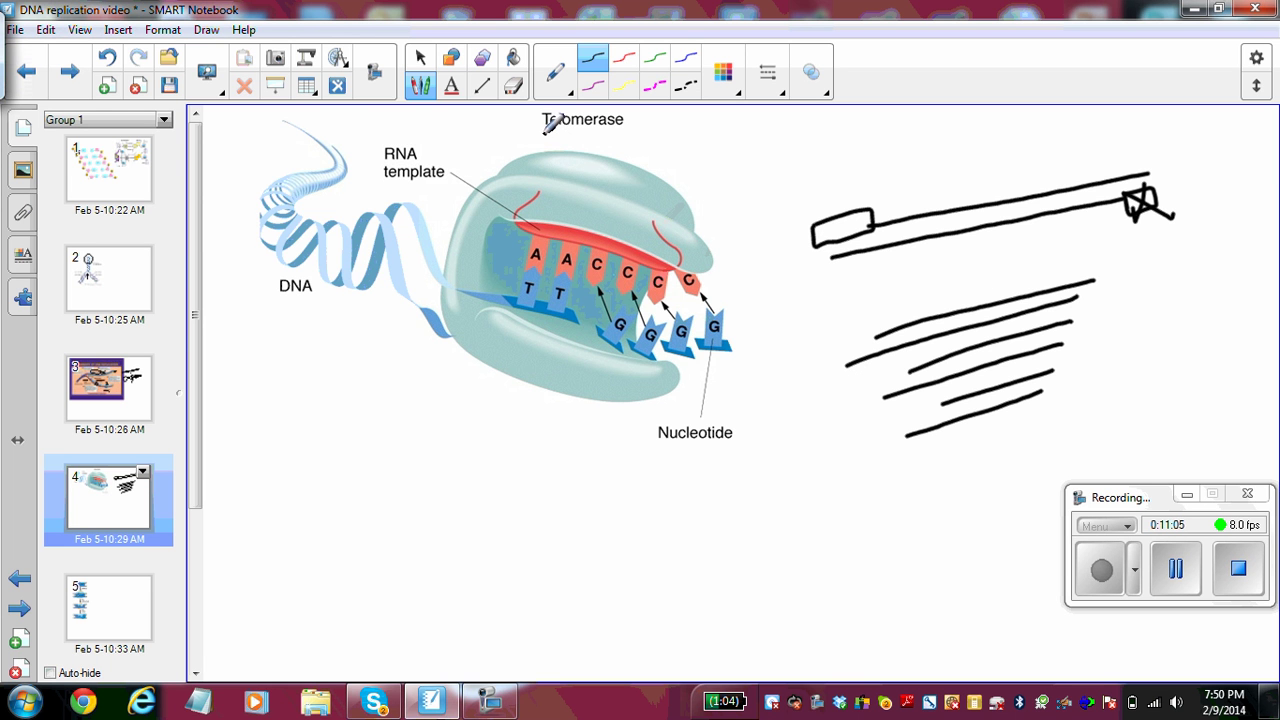
Step: Underline 'Telomerase', draw larger boxes around both bar ends, and add a short stroke above the bar
drag(545, 129, 630, 128)
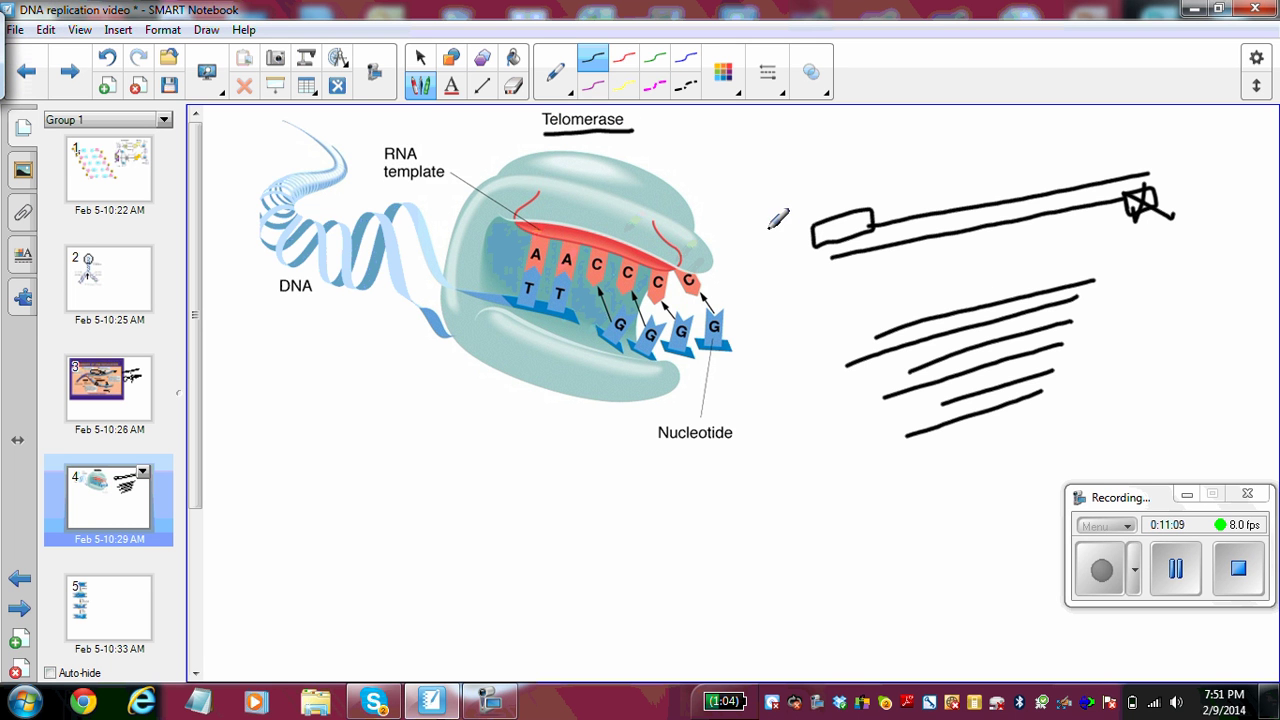
mouse_move(766, 221)
mouse_down()
mouse_move(906, 250)
mouse_move(786, 282)
mouse_move(765, 224)
mouse_up()
mouse_move(1094, 155)
mouse_down()
mouse_move(1102, 220)
mouse_move(1229, 171)
mouse_move(1088, 150)
mouse_up()
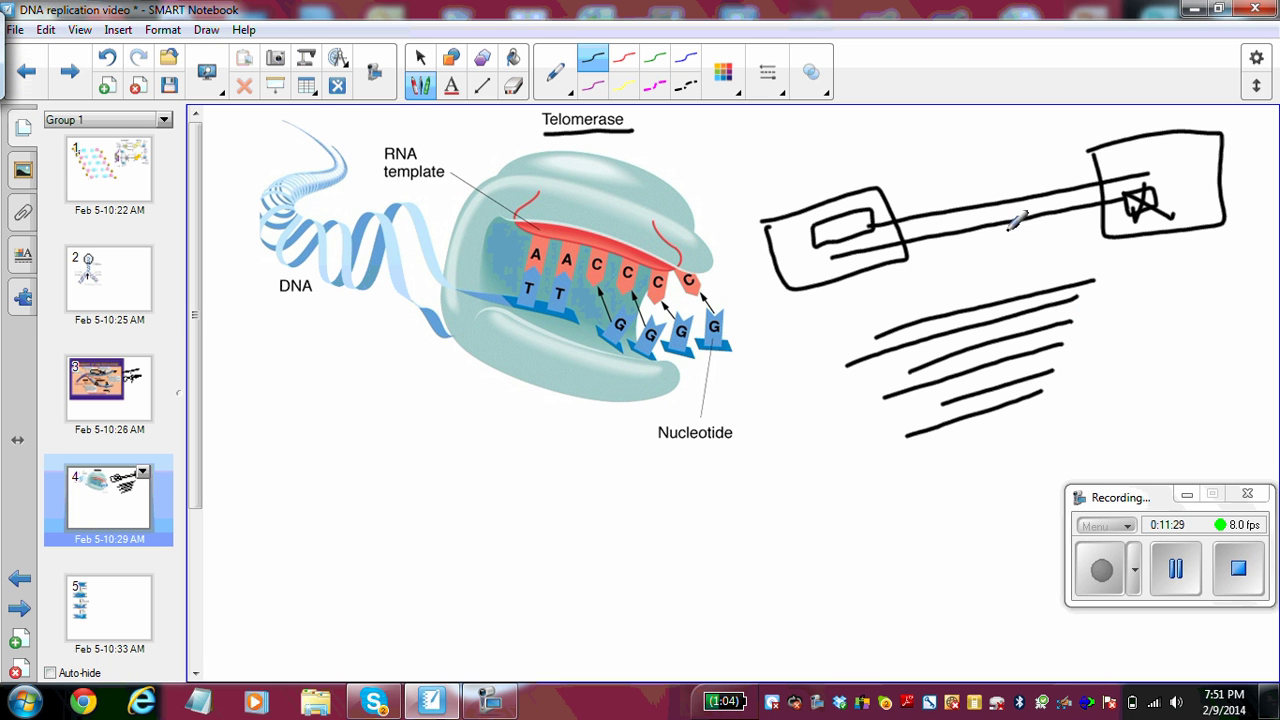
drag(1006, 168, 1058, 173)
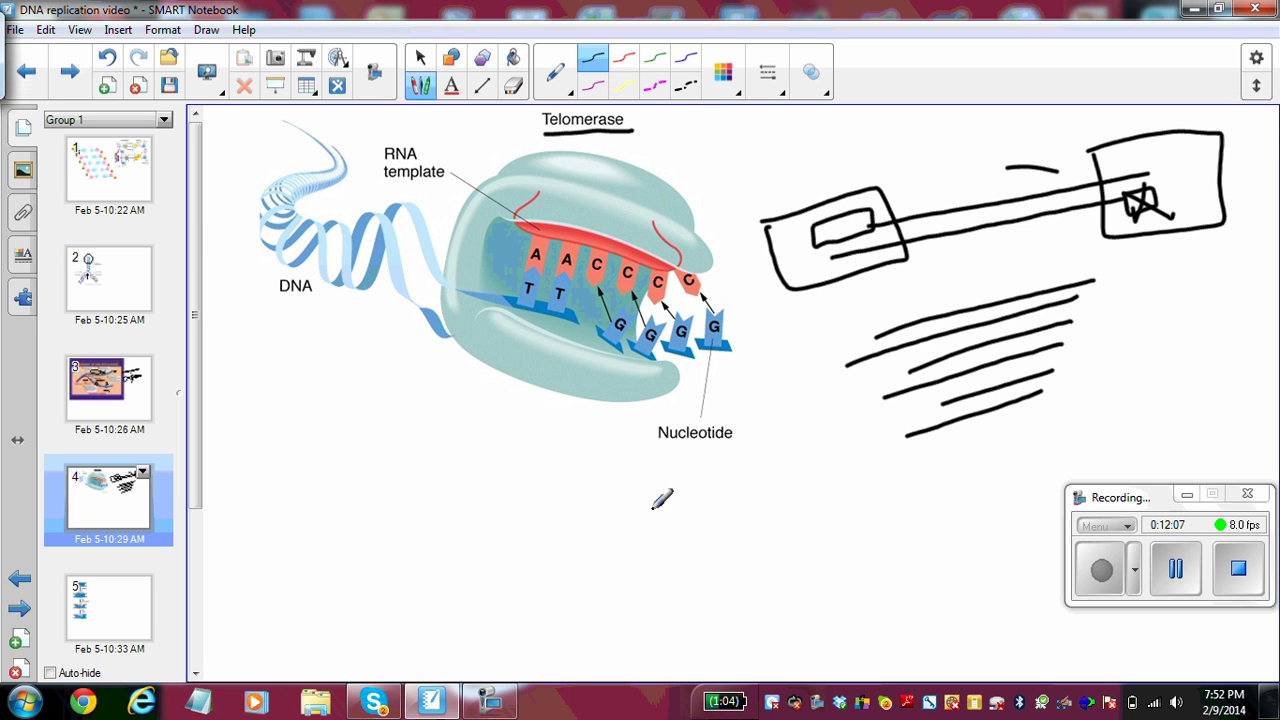
Step: Handwrite the word 'HeLa' beneath the telomerase diagram and draw a black-ink underline
mouse_move(652, 506)
mouse_down()
mouse_move(674, 591)
mouse_move(706, 570)
mouse_move(700, 528)
mouse_move(724, 548)
mouse_up()
mouse_move(742, 488)
mouse_down()
mouse_move(772, 530)
mouse_move(812, 518)
mouse_up()
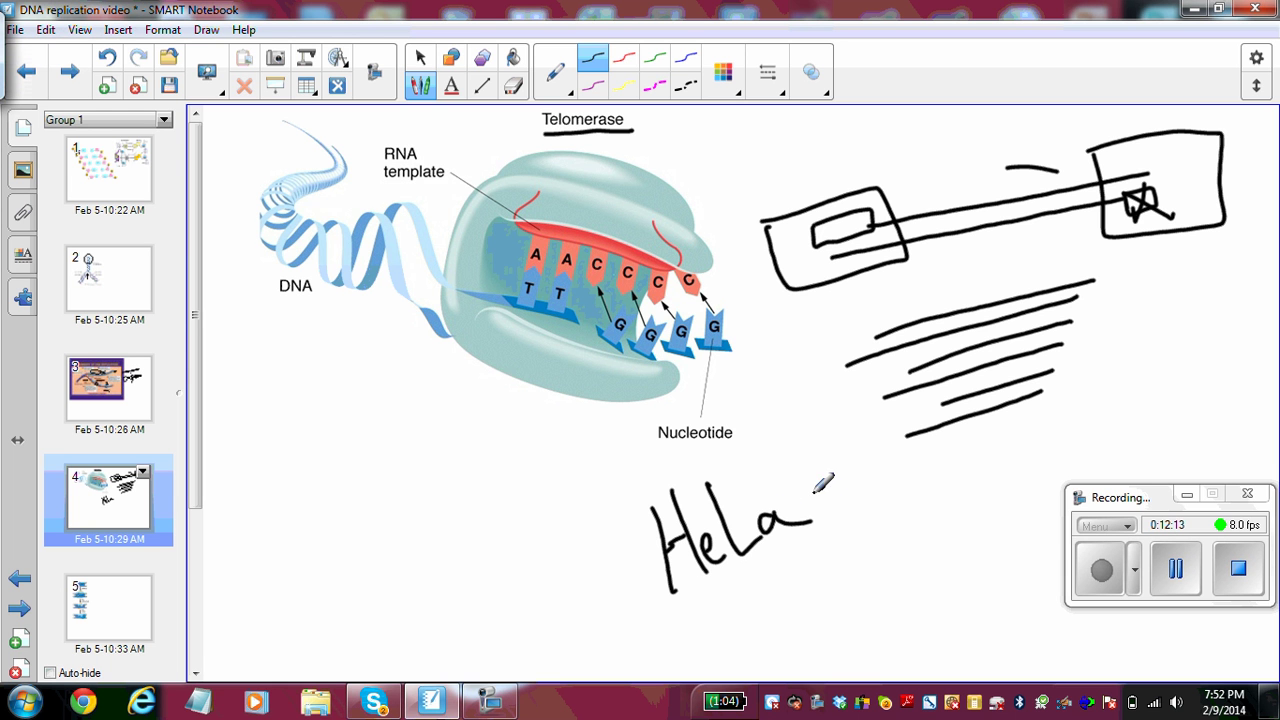
drag(668, 616, 838, 530)
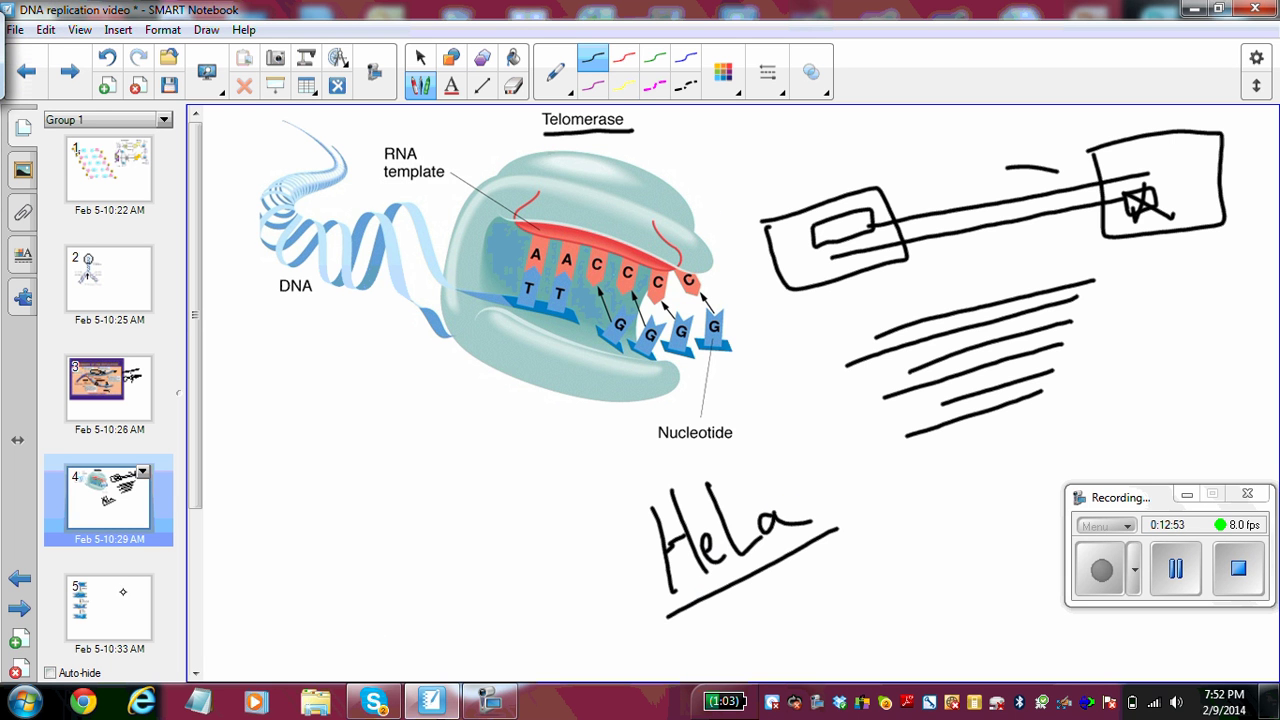
Step: On slide 5, handwrite the base pairs GC and AT beside the repair diagram
click(112, 614)
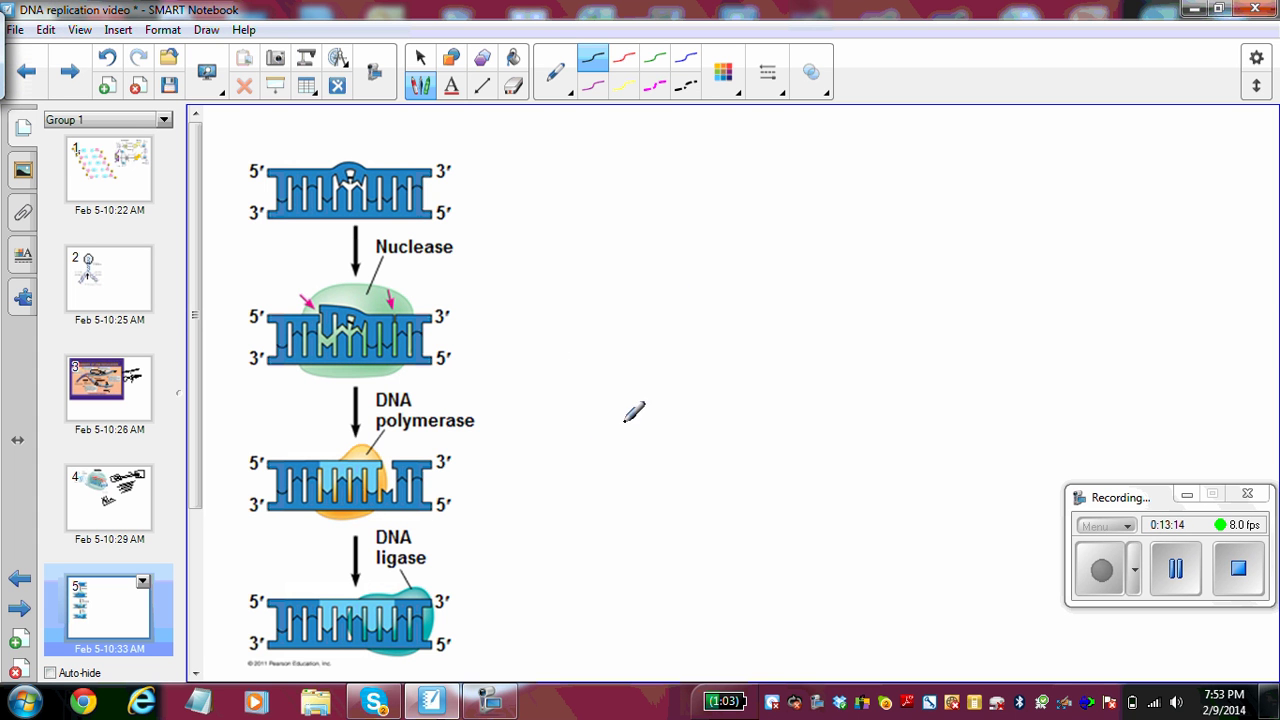
drag(706, 275, 727, 333)
drag(757, 275, 783, 292)
drag(702, 428, 738, 418)
drag(706, 404, 742, 390)
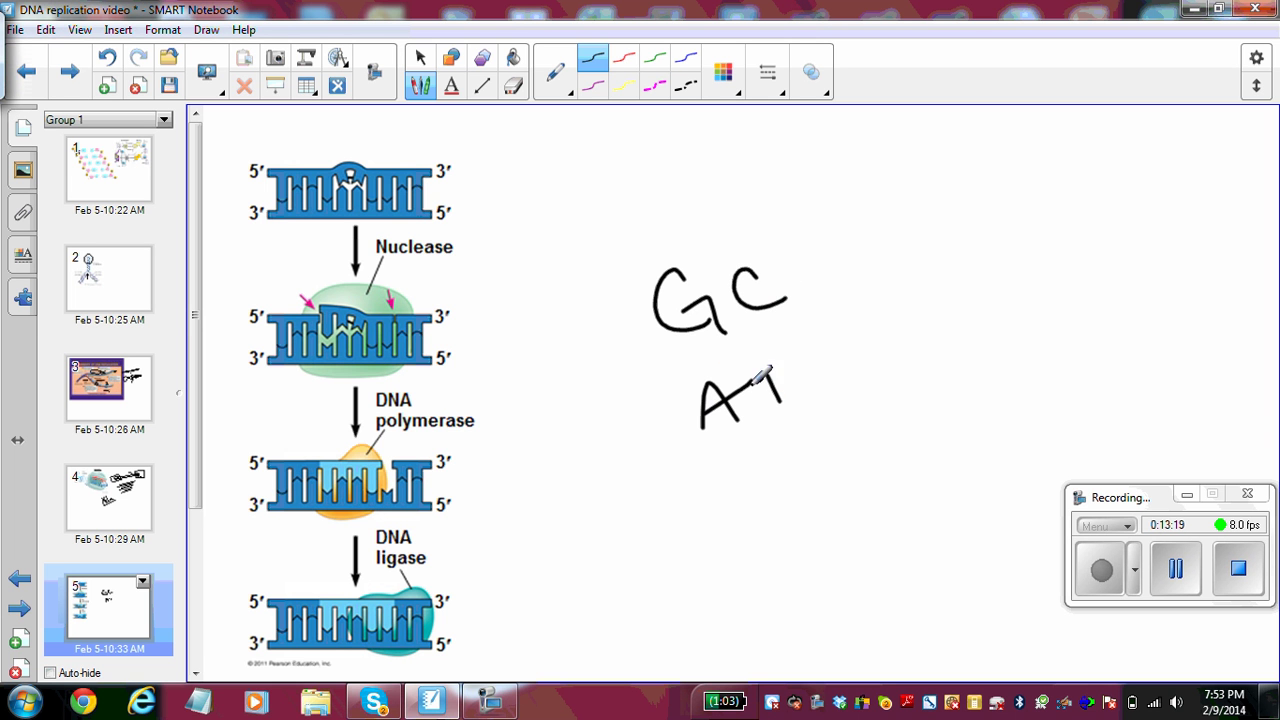
Step: Write GT with the T crossed out as a mismatch, and underline the Nuclease label
mouse_move(735, 510)
mouse_down()
mouse_move(735, 562)
mouse_move(762, 535)
mouse_up()
drag(777, 480, 798, 470)
drag(790, 473, 781, 528)
drag(820, 440, 776, 547)
drag(758, 482, 843, 517)
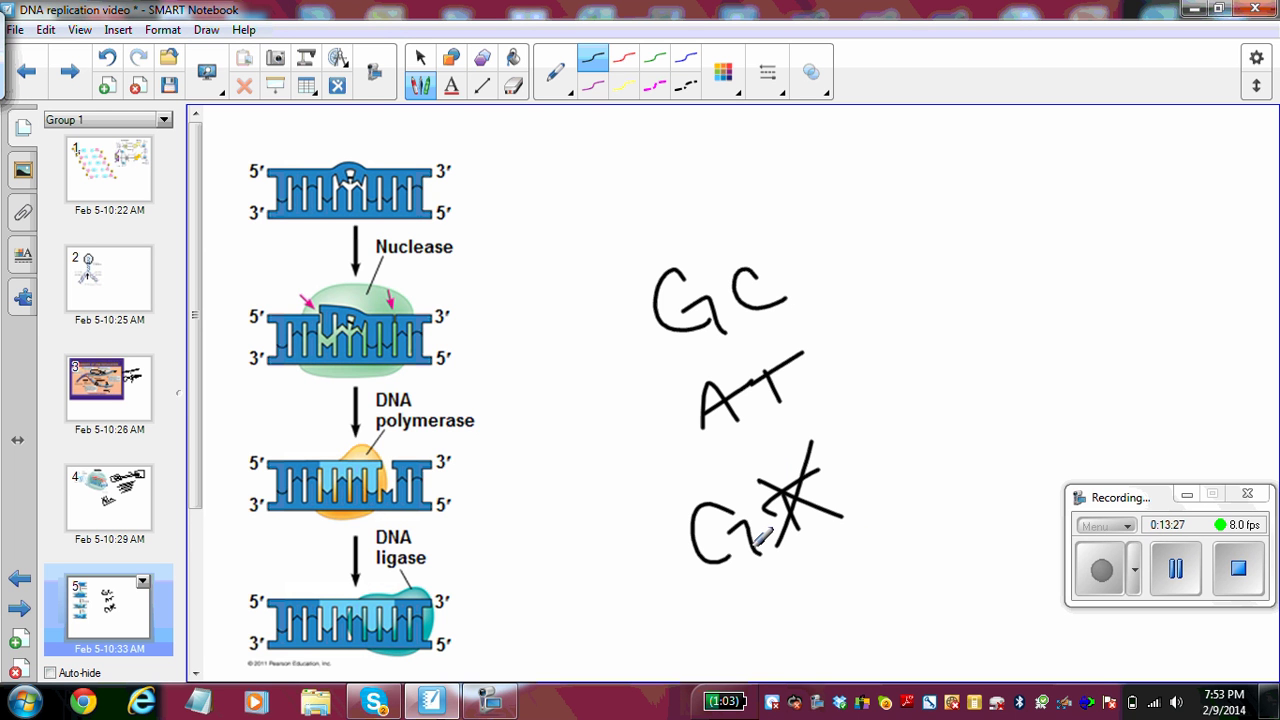
drag(376, 264, 477, 259)
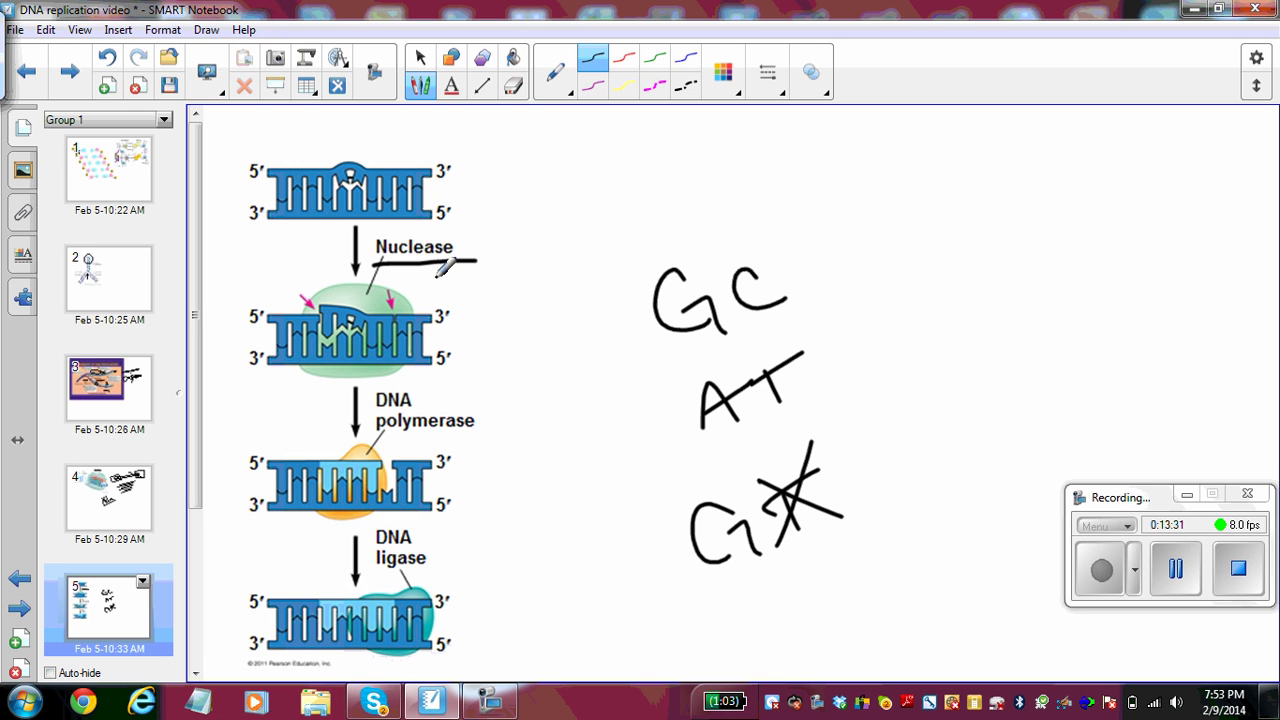